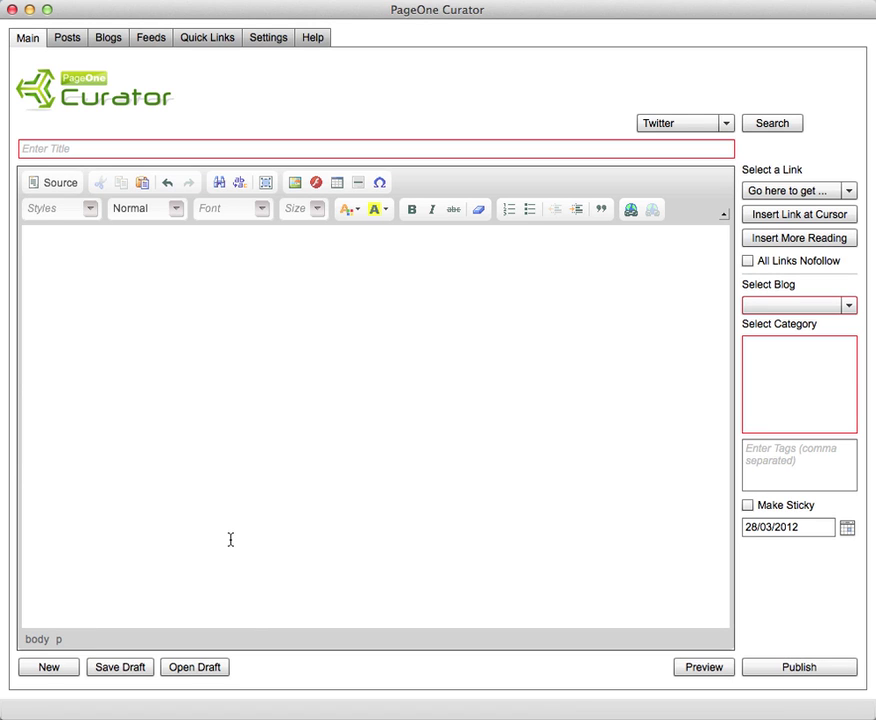
- Title the post 'SEO Tools' and paste an intro paragraph about SEO tools ending in 'bugs...'
{"action": "left_click", "coordinate": [53, 149]}
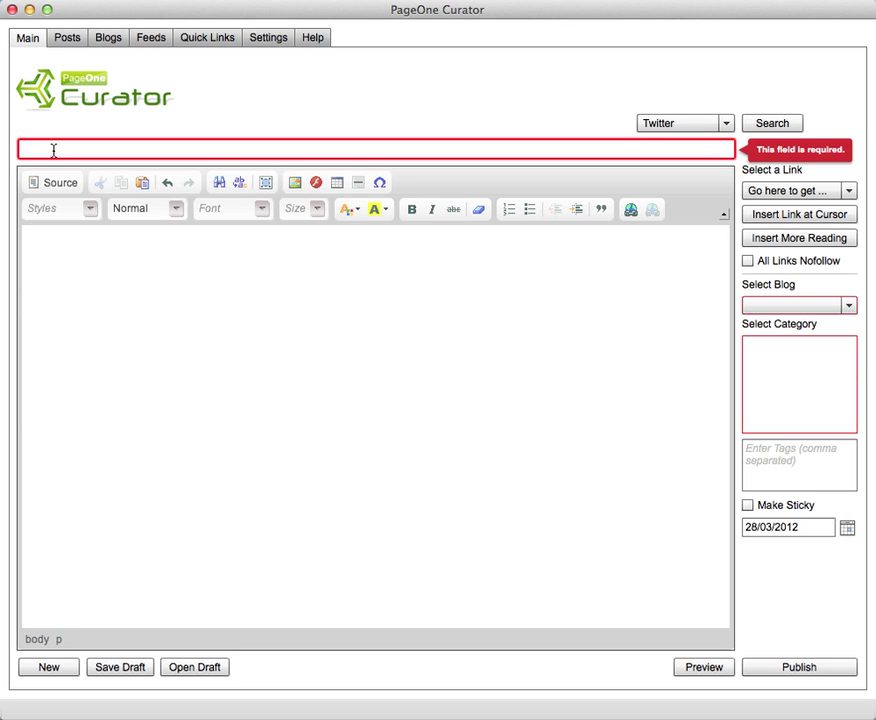
{"action": "type", "text": "SEO Too"}
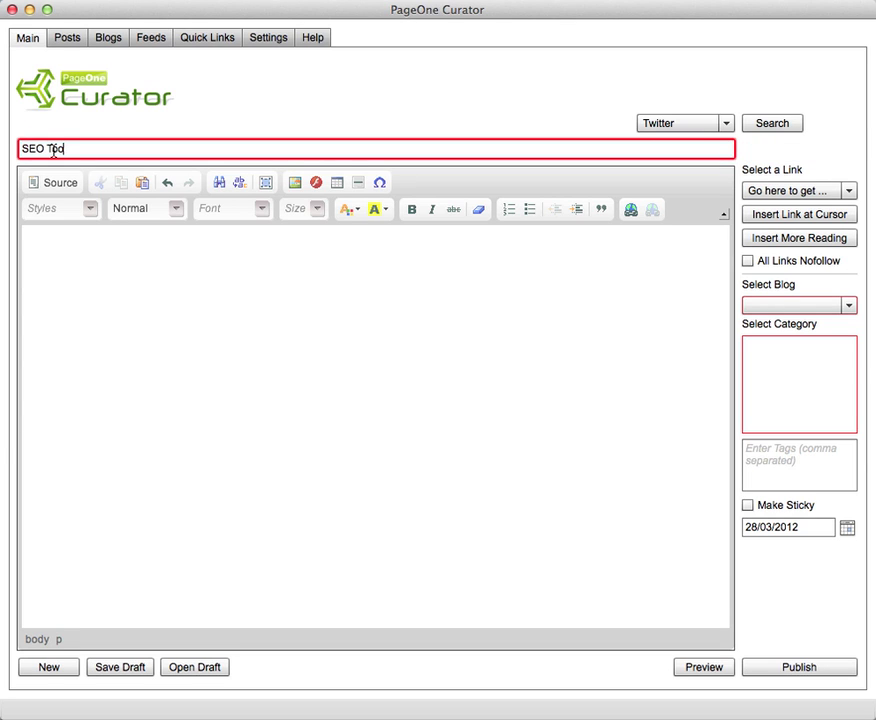
{"action": "type", "text": "ls"}
{"action": "key", "text": "super+Tab"}
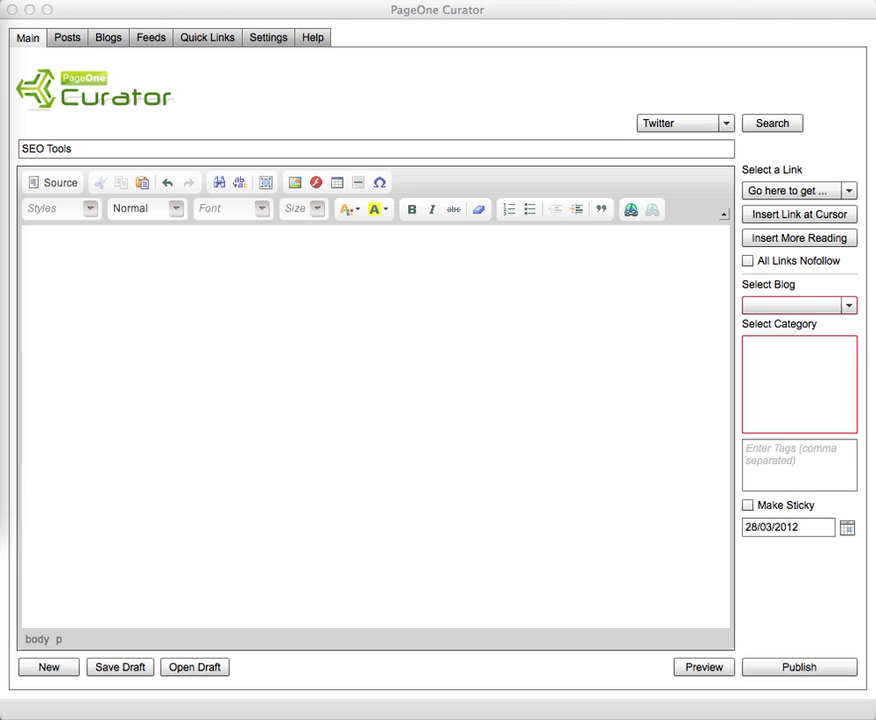
{"action": "left_click", "coordinate": [152, 266]}
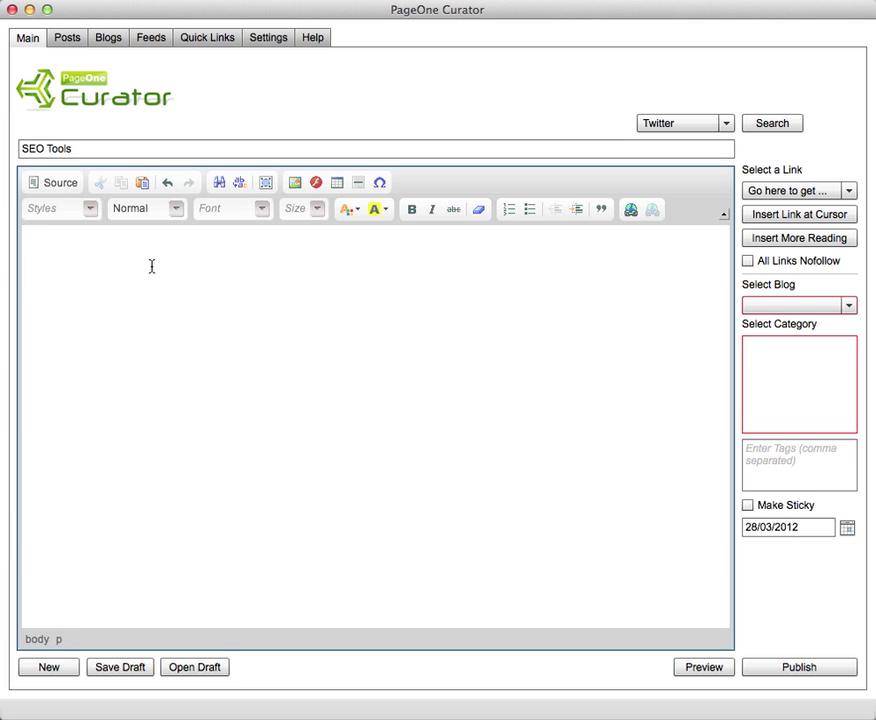
{"action": "type", "text": "There are many tools for search engine optimization - in fact there are thousands.  I've recently started developing my own and I specialize in simplicity and ease of use instead of the monster 'do-it-all' applications that are riddled with bugs."}
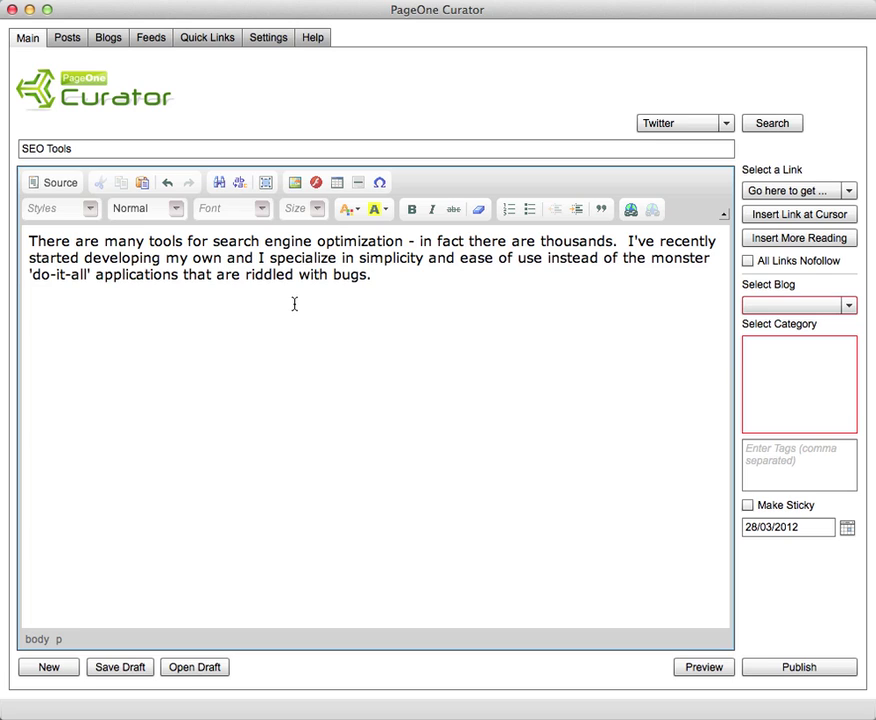
{"action": "type", "text": ".."}
- Switch the content source to Articles and search articles for 'seo'
{"action": "left_click", "coordinate": [700, 126]}
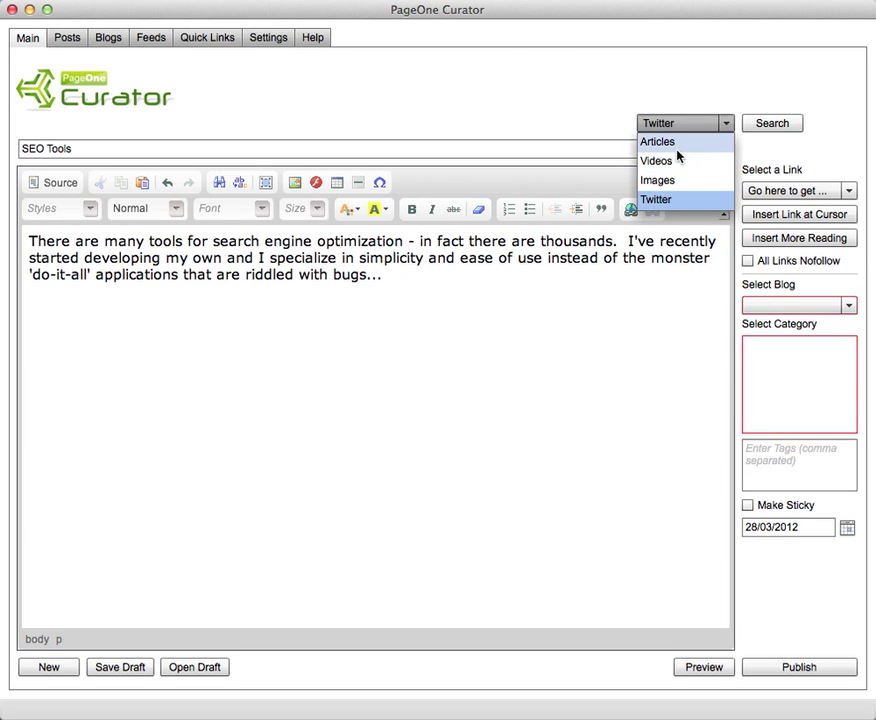
{"action": "left_click", "coordinate": [626, 146]}
{"action": "left_click", "coordinate": [770, 123]}
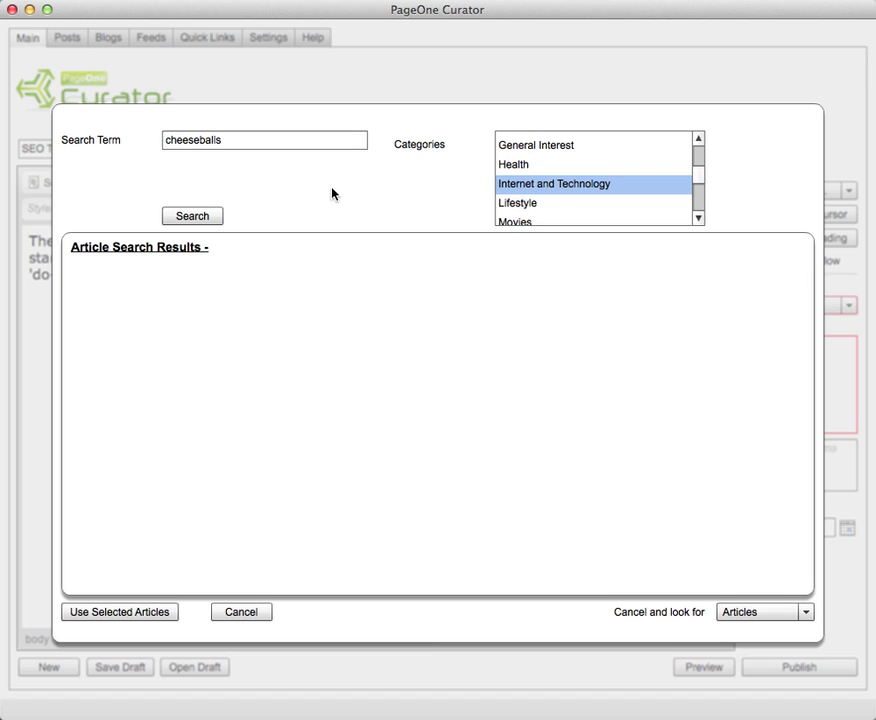
{"action": "double_click", "coordinate": [192, 140]}
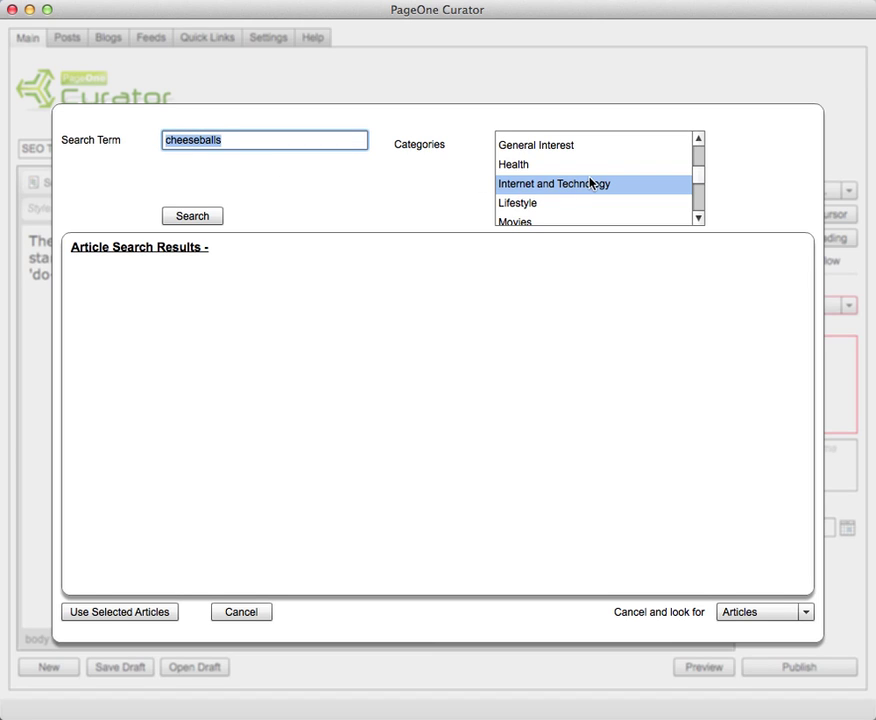
{"action": "mouse_move", "coordinate": [700, 177]}
{"action": "left_mouse_down"}
{"action": "mouse_move", "coordinate": [698, 139]}
{"action": "mouse_move", "coordinate": [705, 199]}
{"action": "mouse_move", "coordinate": [694, 158]}
{"action": "mouse_move", "coordinate": [697, 178]}
{"action": "left_mouse_up"}
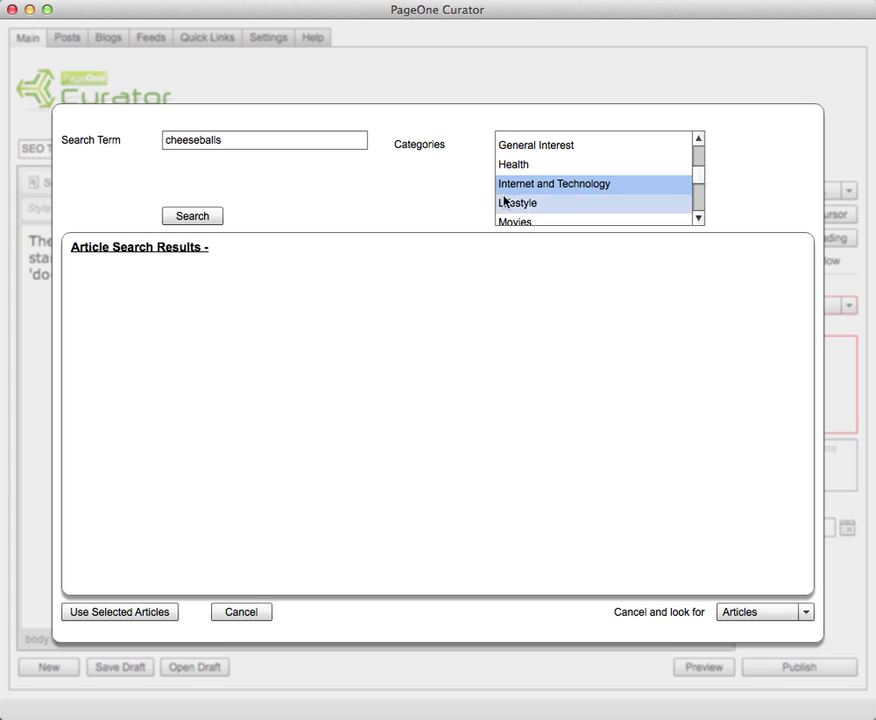
{"action": "double_click", "coordinate": [188, 141]}
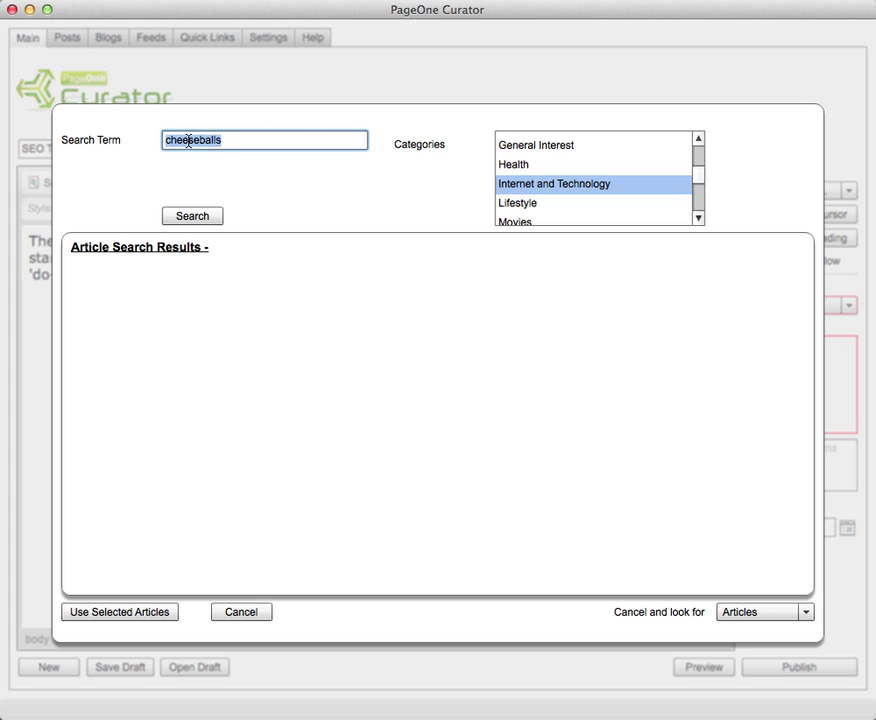
{"action": "type", "text": "seo"}
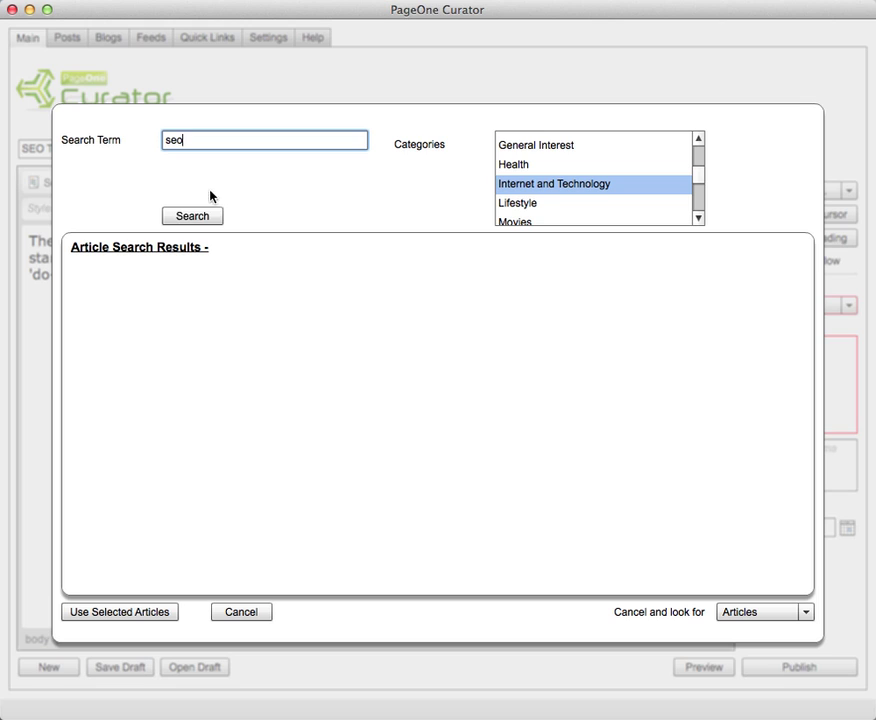
{"action": "left_click", "coordinate": [215, 217]}
{"action": "left_click", "coordinate": [209, 219]}
{"action": "left_click", "coordinate": [207, 218]}
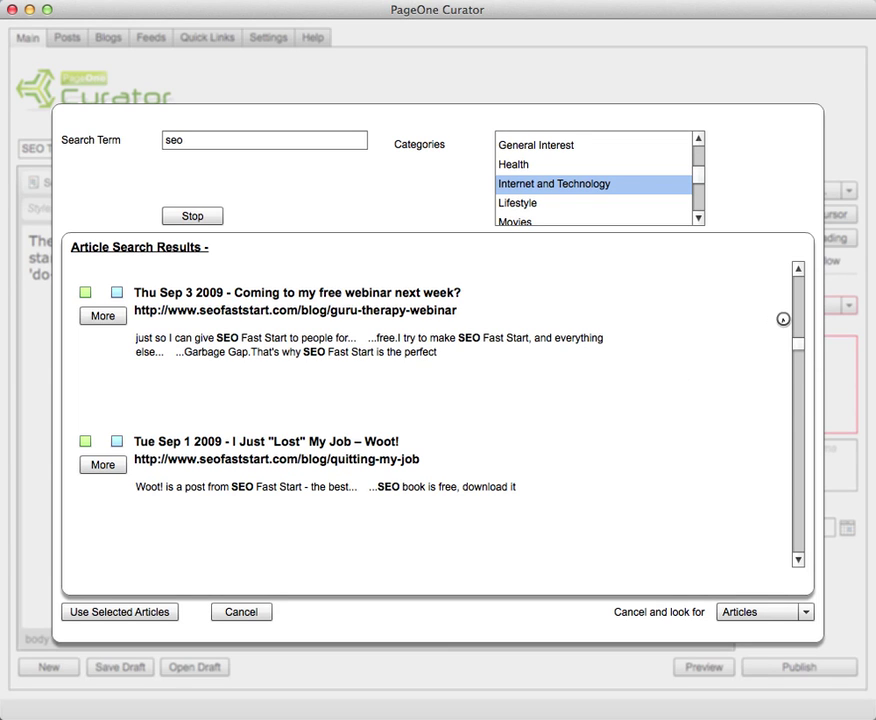
- Tick the '40+ SEO Tools of the Trade' article in the results
{"action": "scroll", "coordinate": [783, 319], "scroll_direction": "down", "scroll_amount": 10}
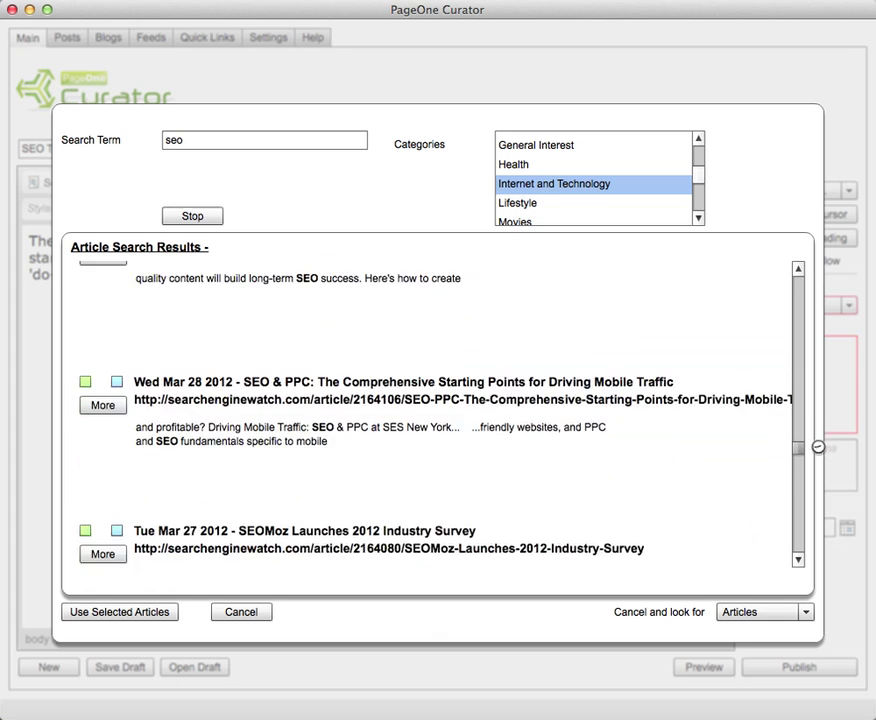
{"action": "scroll", "coordinate": [818, 453], "scroll_direction": "down", "scroll_amount": 5}
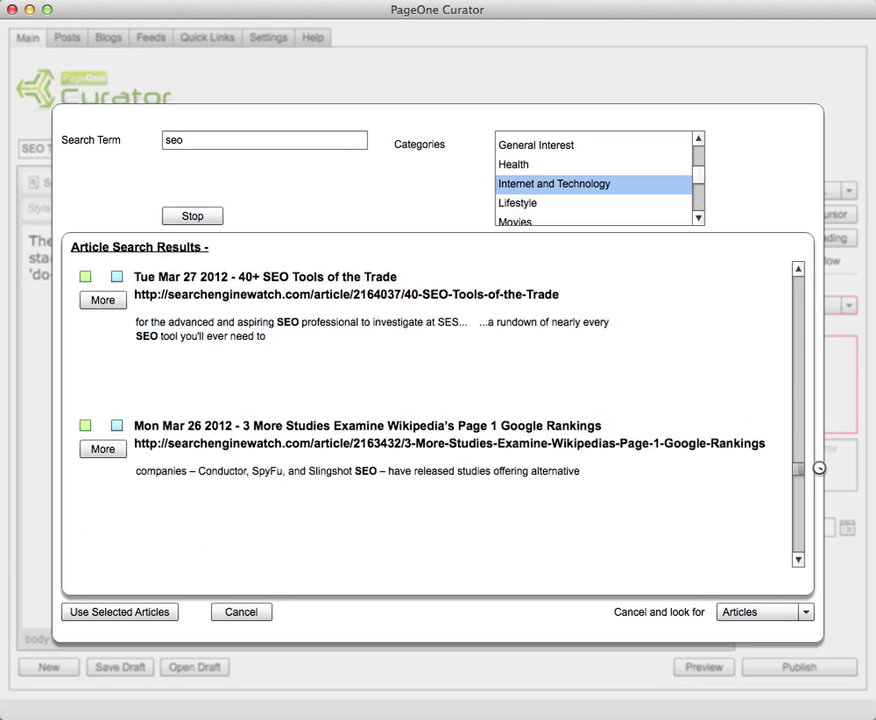
{"action": "scroll", "coordinate": [820, 463], "scroll_direction": "up", "scroll_amount": 2}
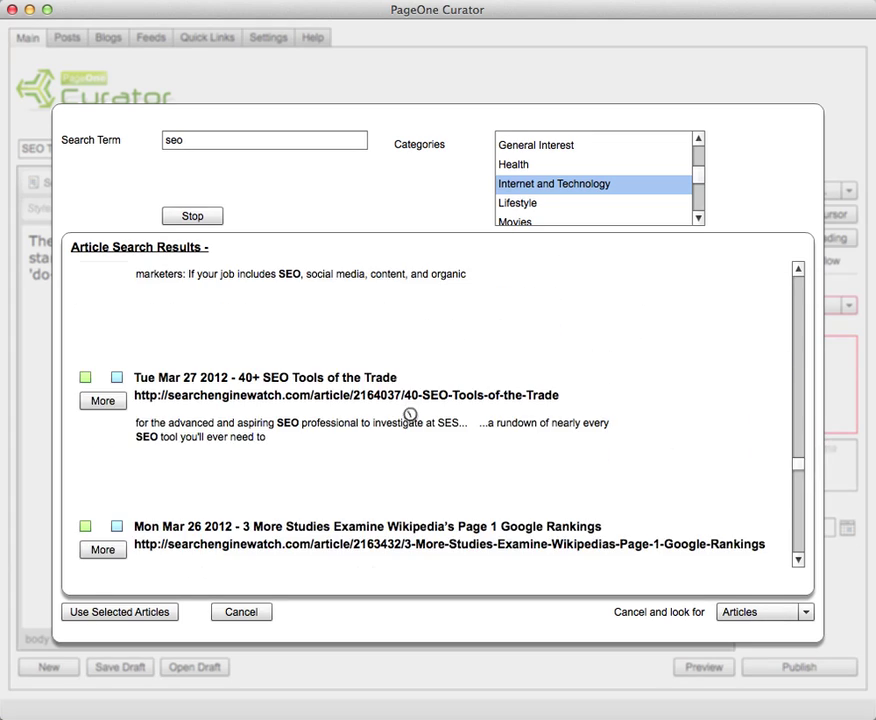
{"action": "left_click", "coordinate": [86, 377]}
- Select the SEO tools list passage of the full article and insert it as the excerpt
{"action": "left_click", "coordinate": [102, 401]}
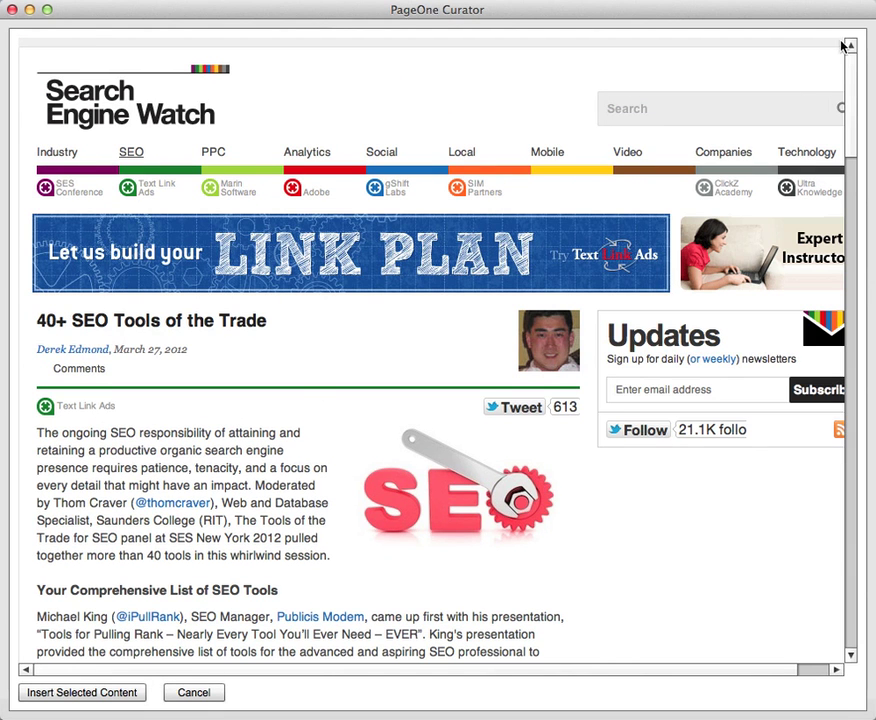
{"action": "left_click_drag", "start_coordinate": [850, 68], "coordinate": [852, 88]}
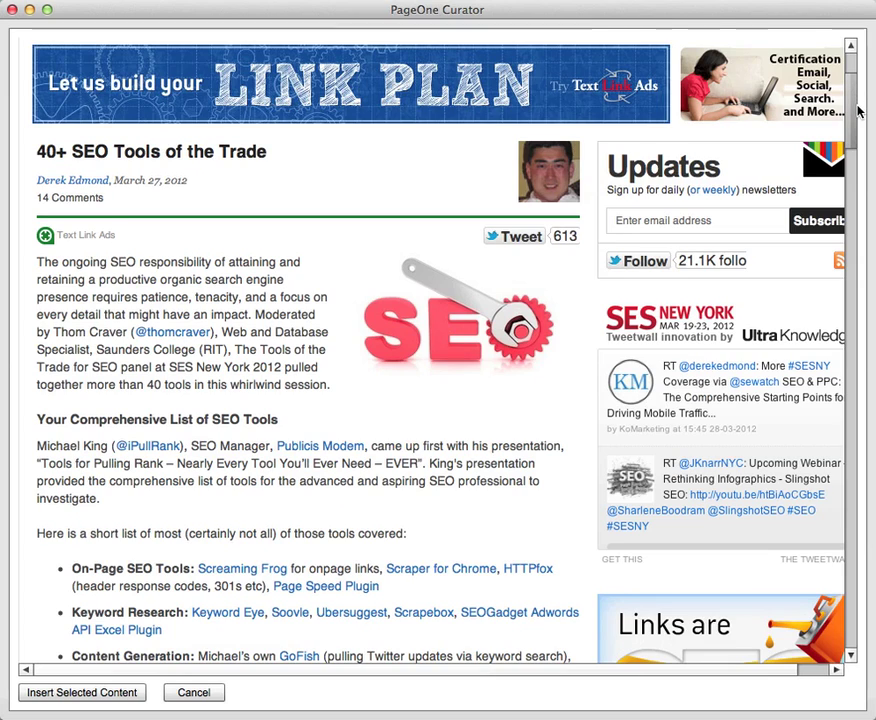
{"action": "scroll", "coordinate": [857, 112], "scroll_direction": "down", "scroll_amount": 5}
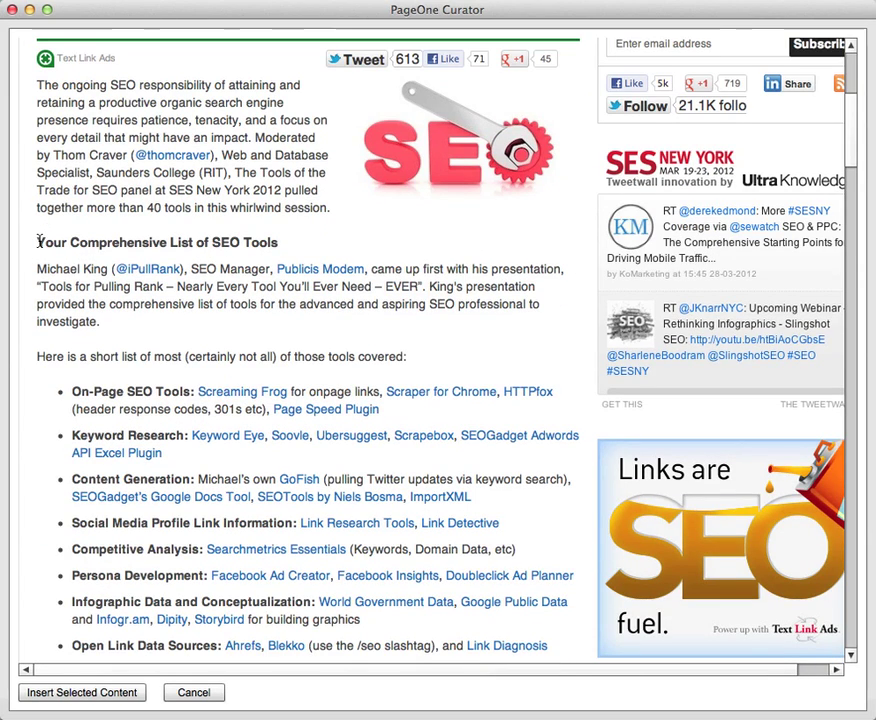
{"action": "left_click_drag", "start_coordinate": [38, 242], "coordinate": [89, 416]}
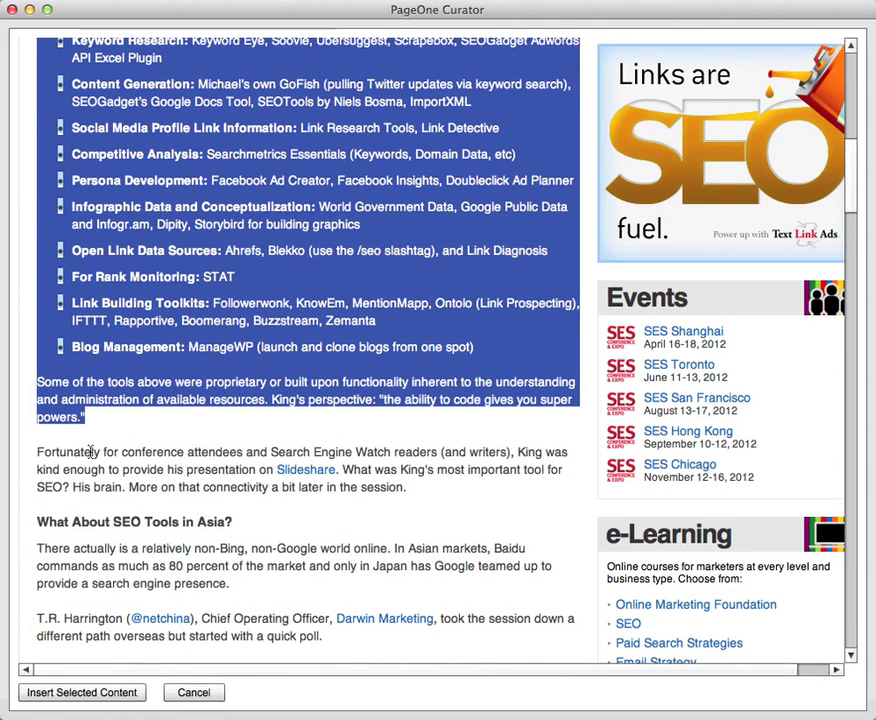
{"action": "left_click", "coordinate": [116, 702]}
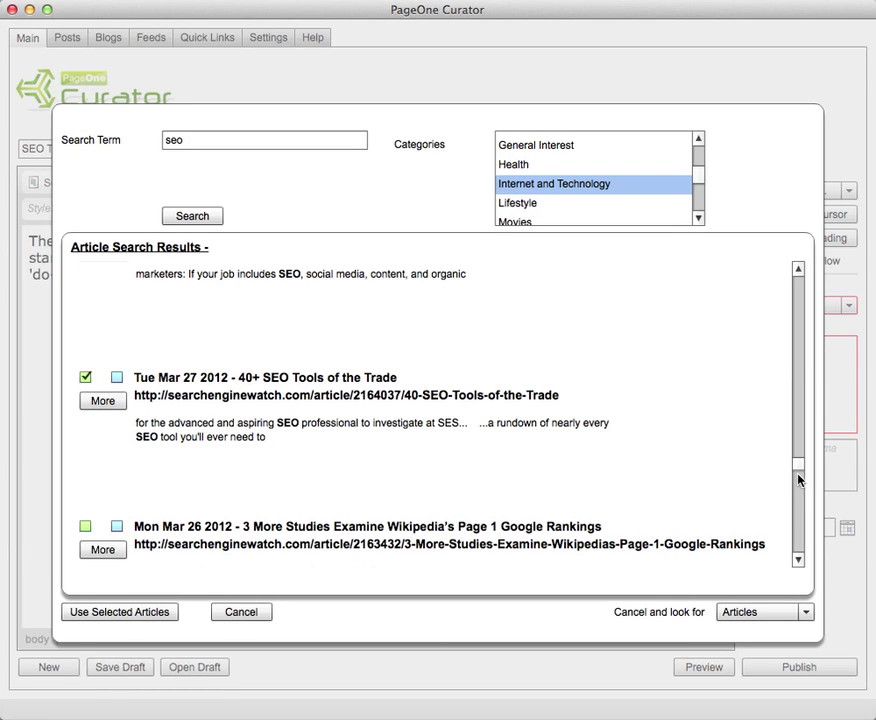
- Tick three more articles: Mar 25 Google and SEO, Lowdown on Structured Data, Romanians are Smart
{"action": "left_click", "coordinate": [800, 561]}
{"action": "left_click", "coordinate": [800, 561]}
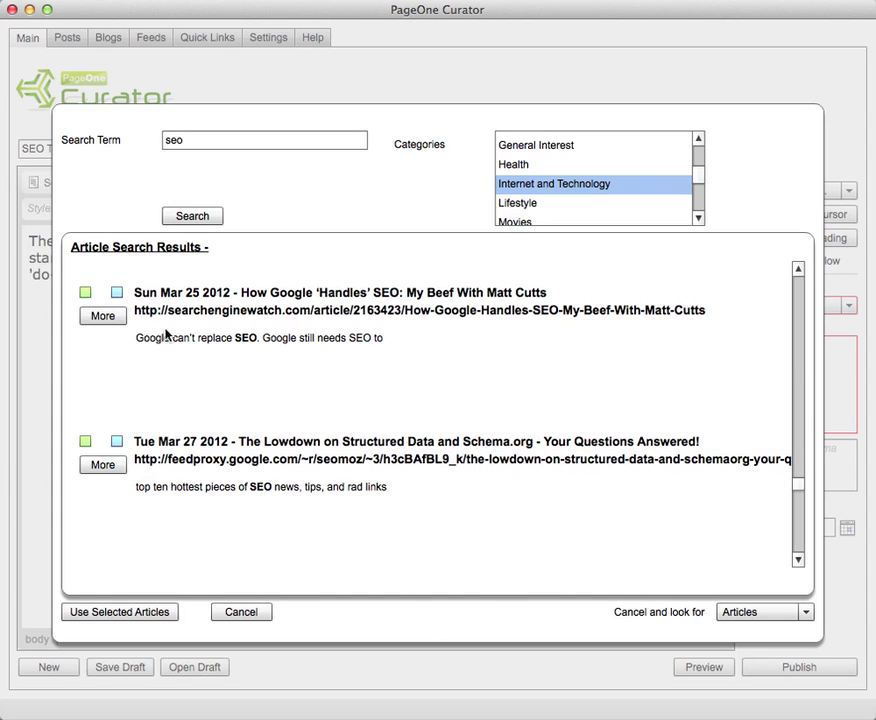
{"action": "left_click", "coordinate": [116, 293]}
{"action": "left_click", "coordinate": [117, 441]}
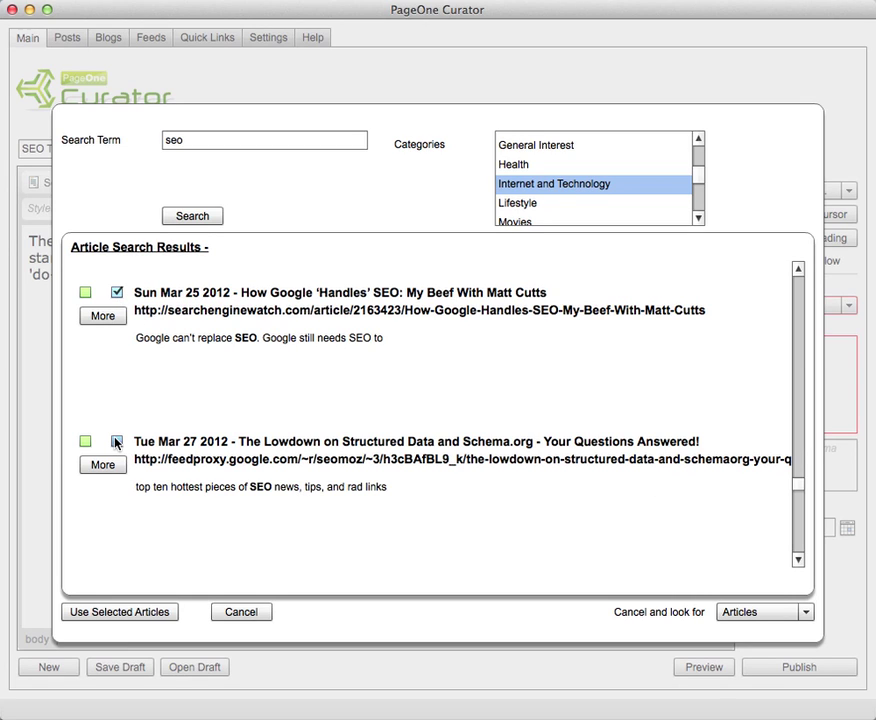
{"action": "left_click", "coordinate": [798, 559]}
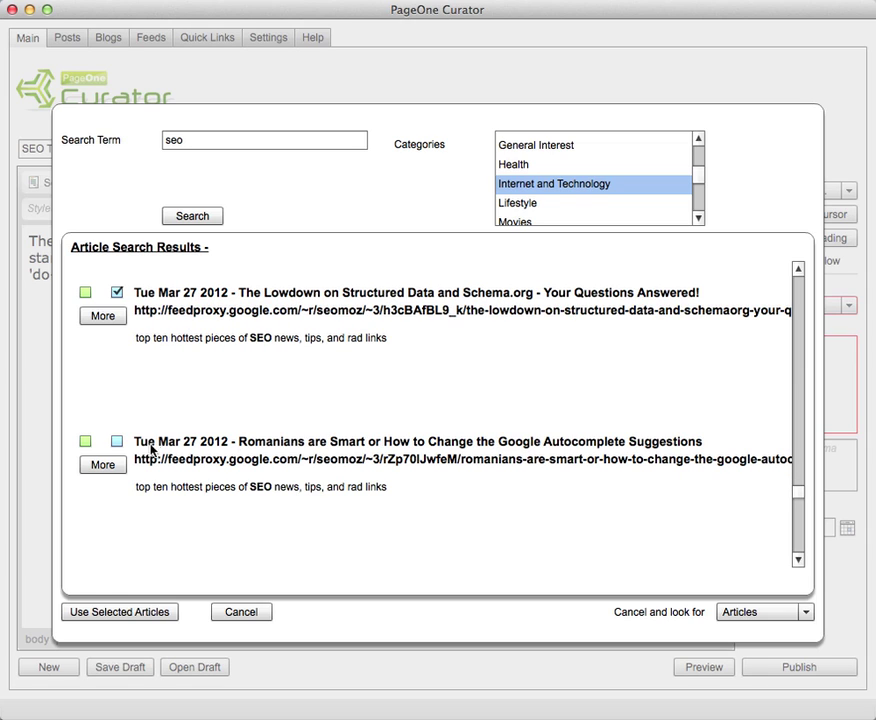
{"action": "left_click", "coordinate": [117, 442]}
{"action": "left_click", "coordinate": [798, 270]}
{"action": "left_click", "coordinate": [798, 270]}
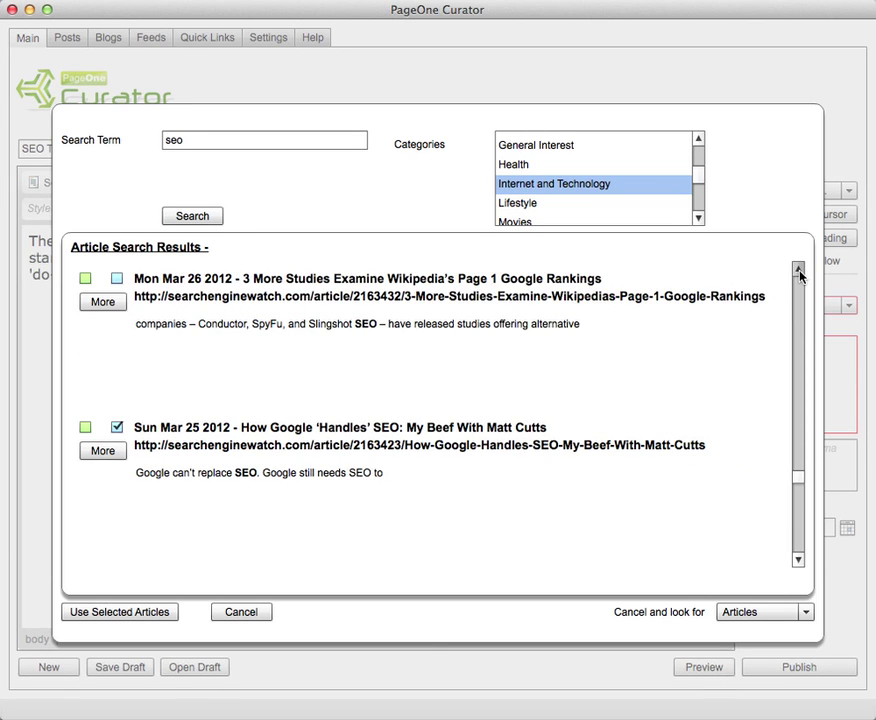
{"action": "left_click", "coordinate": [798, 270]}
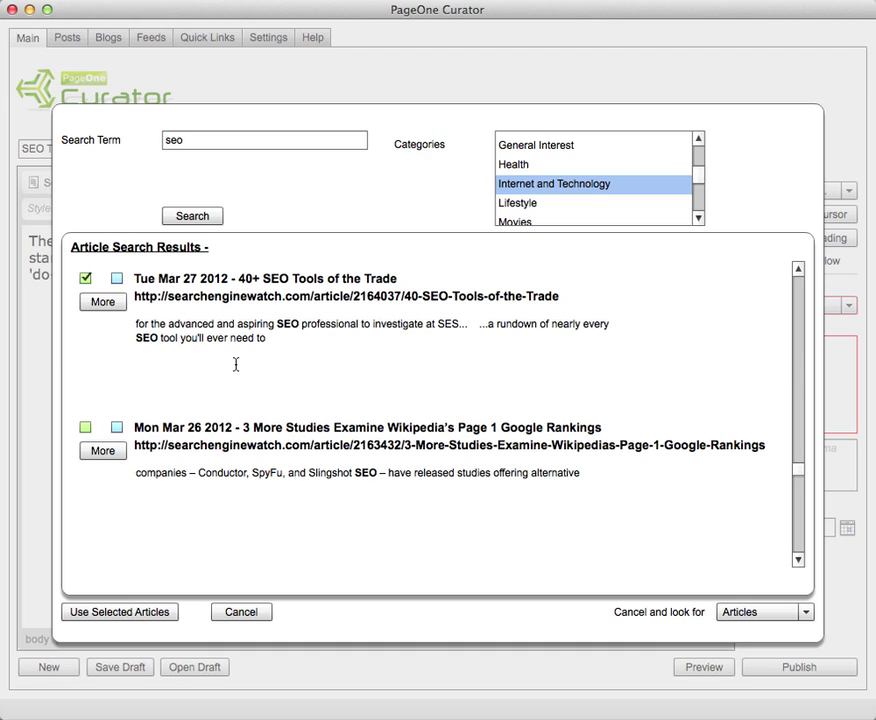
- Insert the chosen Tools of the Trade excerpt and its source link into the post
{"action": "left_click", "coordinate": [117, 612]}
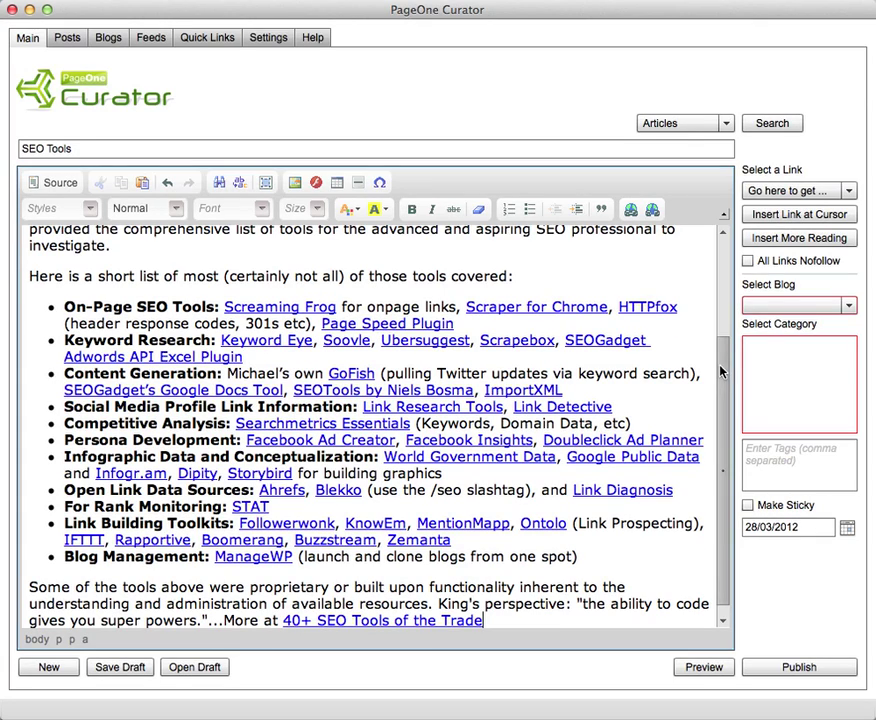
{"action": "left_click_drag", "start_coordinate": [720, 371], "coordinate": [710, 236]}
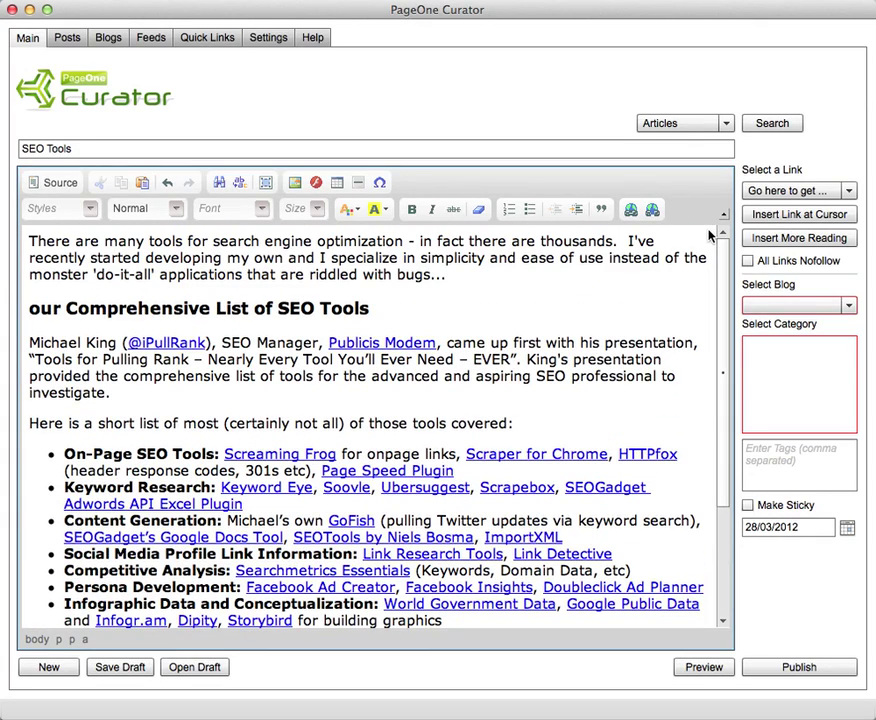
{"action": "left_click", "coordinate": [406, 342]}
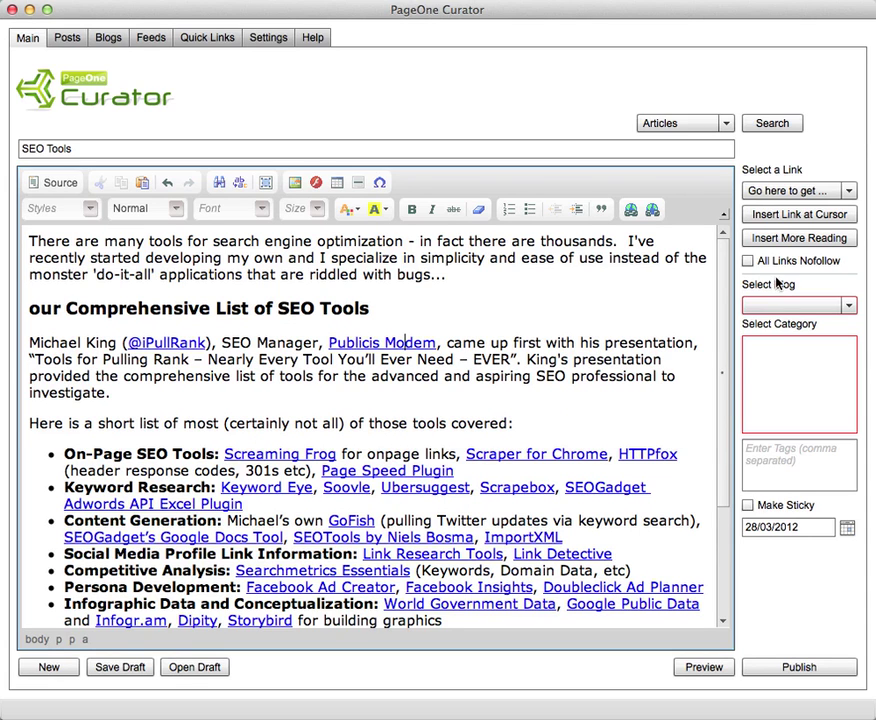
{"action": "left_click_drag", "start_coordinate": [727, 313], "coordinate": [728, 438]}
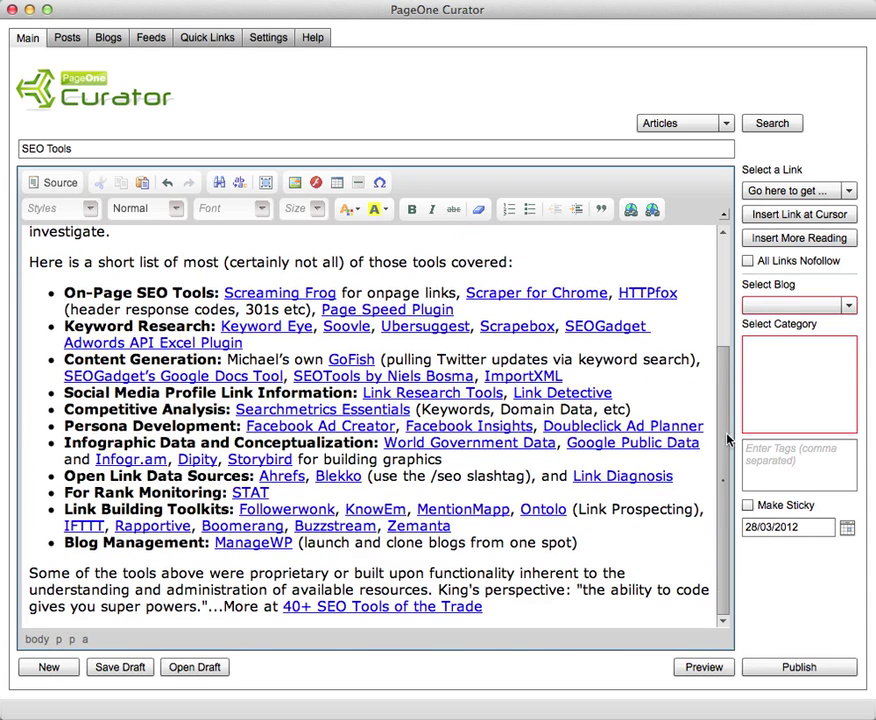
- Split the '...More at 40+ SEO Tools of the Trade' line onto its own paragraph after the closing quote
{"action": "left_click", "coordinate": [209, 608]}
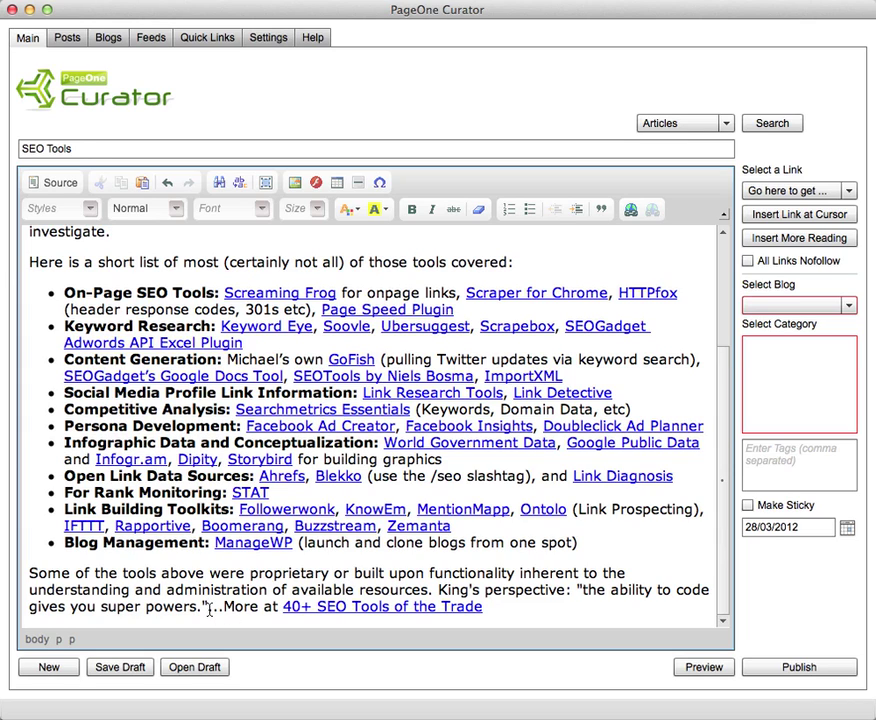
{"action": "key", "text": "Return"}
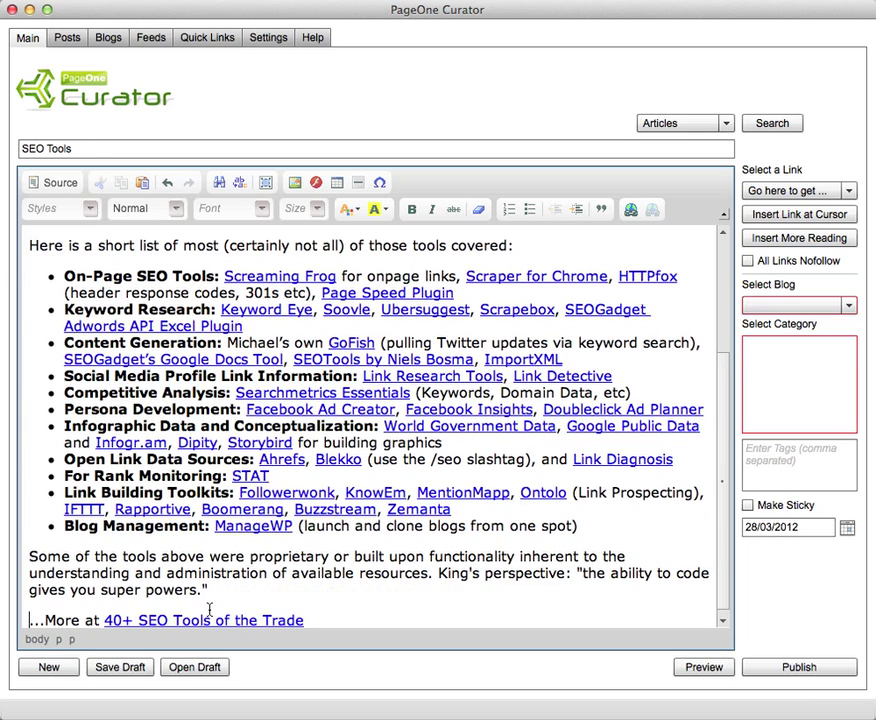
{"action": "key", "text": "Return"}
{"action": "key", "text": "shift+Up"}
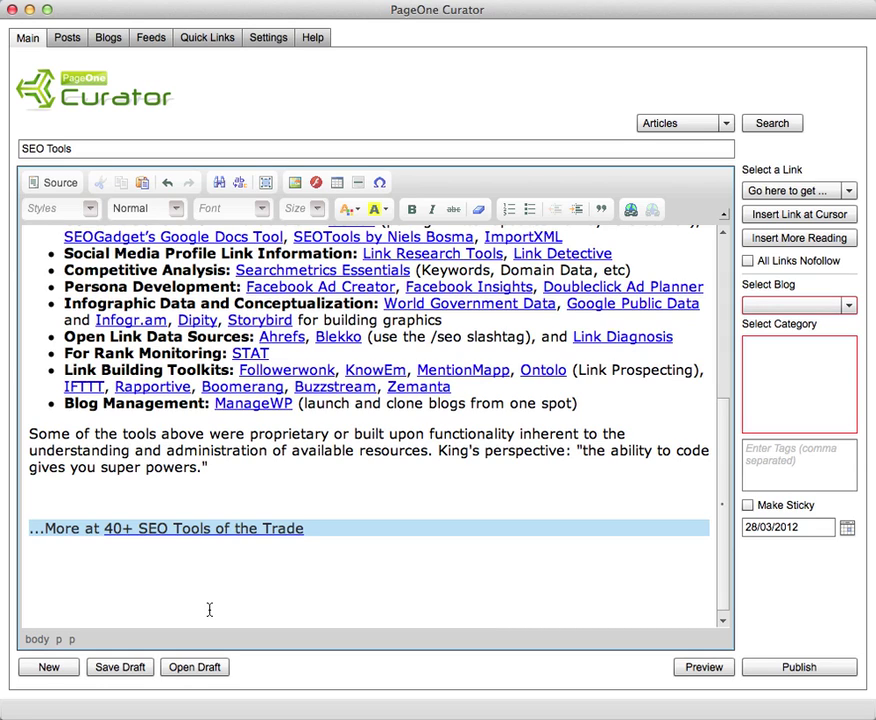
{"action": "left_click", "coordinate": [201, 479]}
{"action": "left_click", "coordinate": [239, 465]}
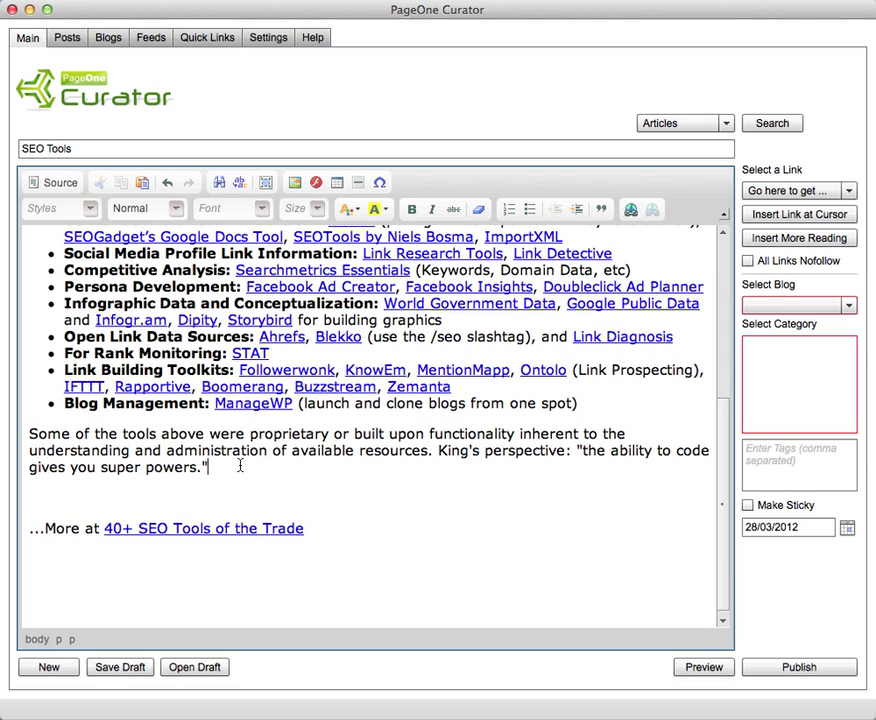
{"action": "left_click", "coordinate": [245, 477]}
- Remove the extra blank paragraph and append a More Reading section with three related links
{"action": "key", "text": "BackSpace"}
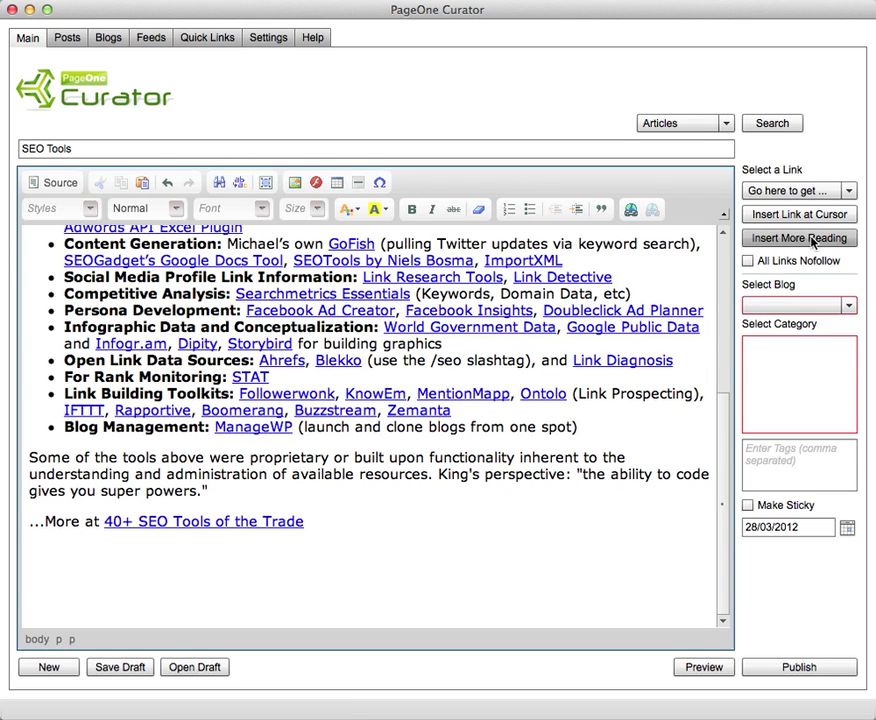
{"action": "left_click", "coordinate": [841, 240]}
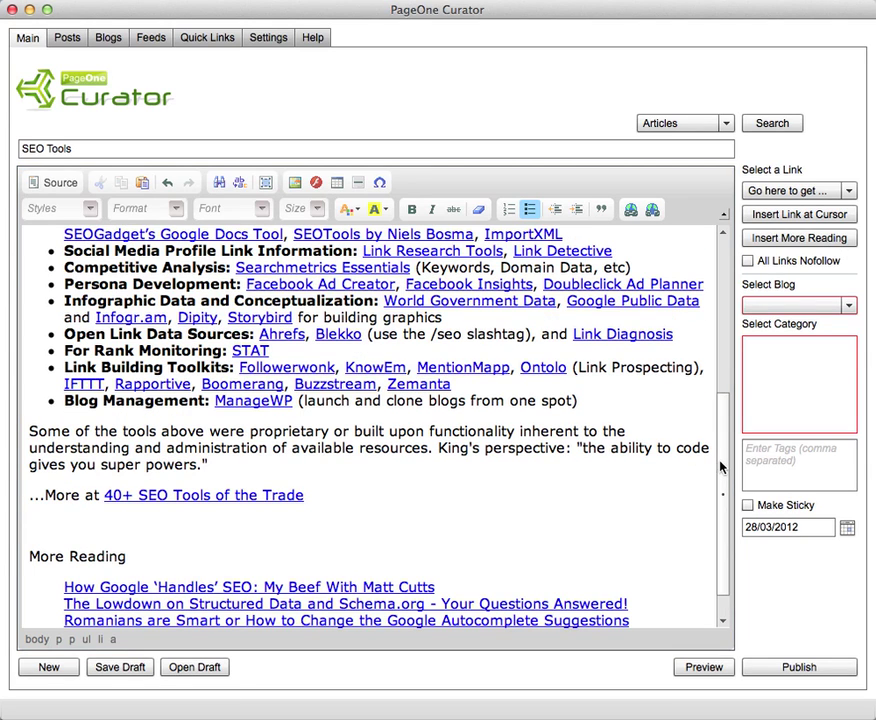
{"action": "scroll", "coordinate": [722, 470], "scroll_direction": "down", "scroll_amount": 2}
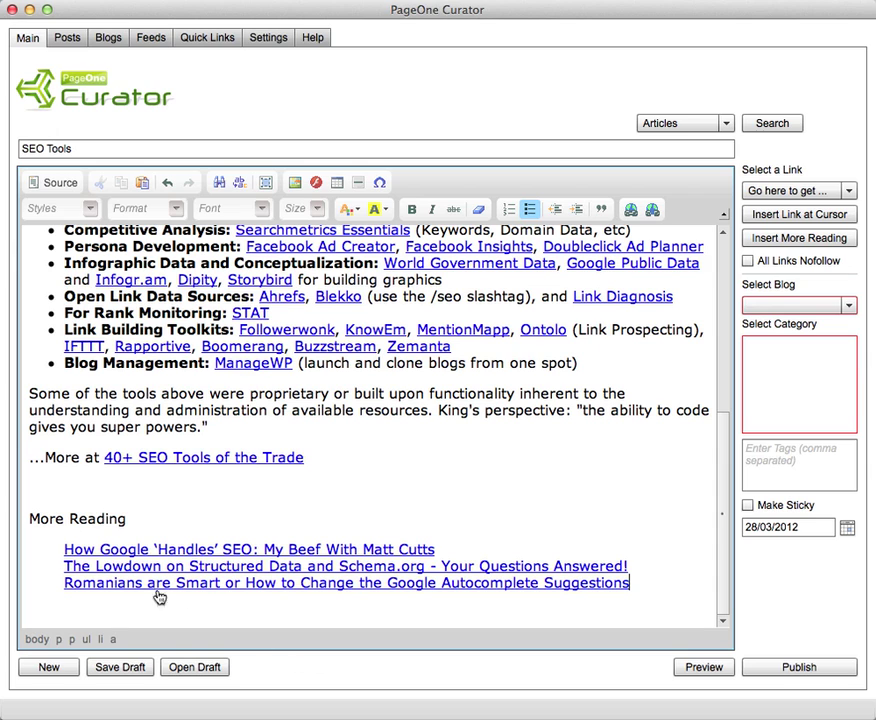
{"action": "left_click", "coordinate": [52, 489]}
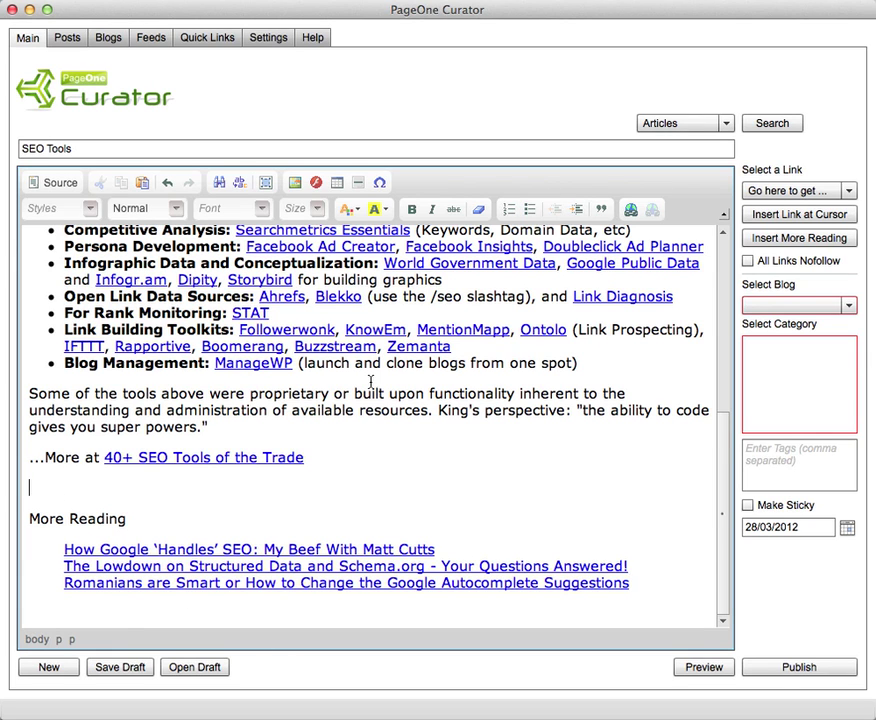
{"action": "scroll", "coordinate": [380, 400], "scroll_direction": "up", "scroll_amount": 15}
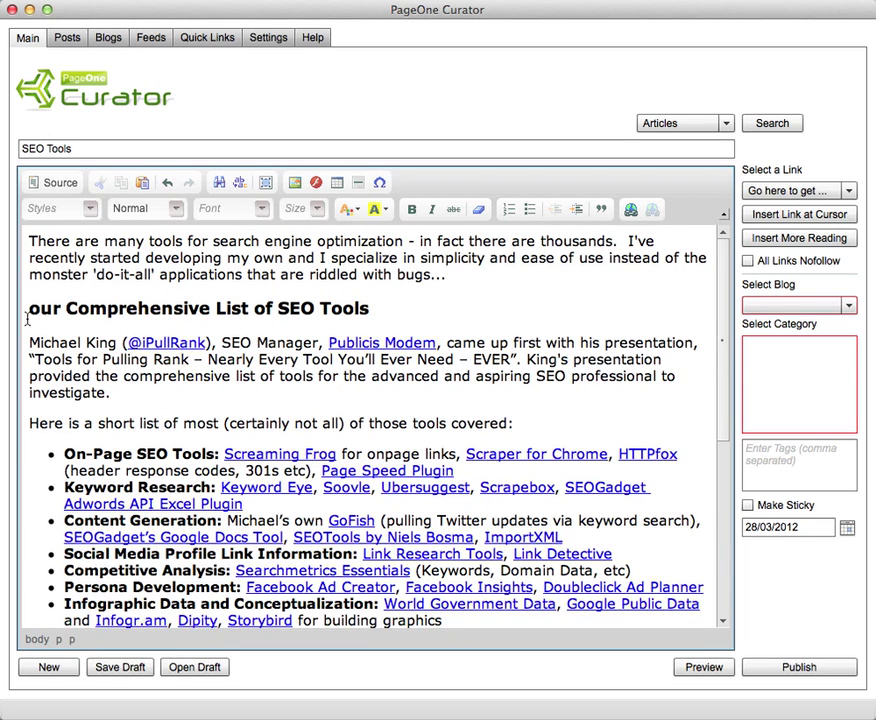
- Add a lead-in paragraph introducing Michael King's post on SEO tools after the opening paragraph
{"action": "left_click", "coordinate": [40, 308]}
{"action": "key", "text": "Up"}
{"action": "left_click", "coordinate": [459, 275]}
{"action": "key", "text": "Return"}
{"action": "type", "text": "However here a great post from Michael king on some tools that were covered in a resent presentio"}
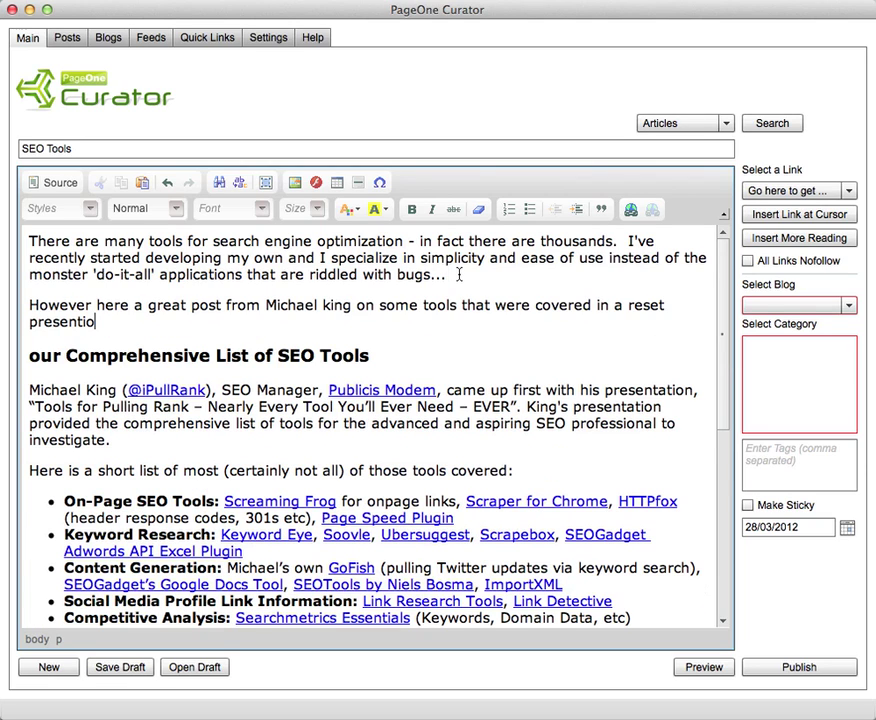
{"action": "type", "text": "n"}
{"action": "type", "text": ":"}
{"action": "left_click", "coordinate": [656, 305]}
{"action": "type", "text": "n"}
- Delete the article heading and presenter paragraph, then remove bold formatting from the tools list
{"action": "left_click_drag", "start_coordinate": [133, 444], "coordinate": [29, 358]}
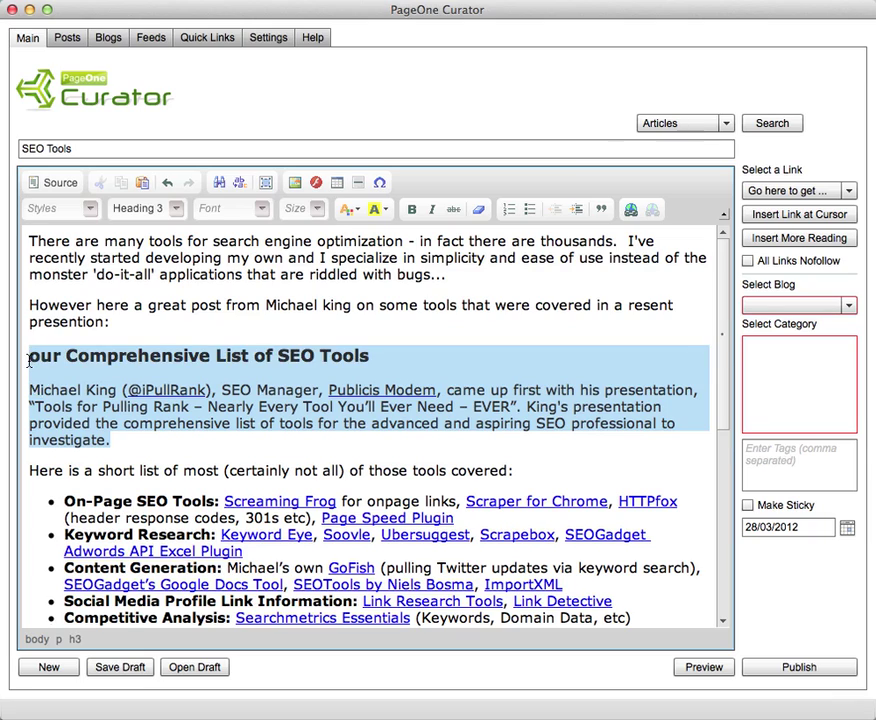
{"action": "key", "text": "BackSpace"}
{"action": "scroll", "coordinate": [115, 361], "scroll_direction": "down", "scroll_amount": 10}
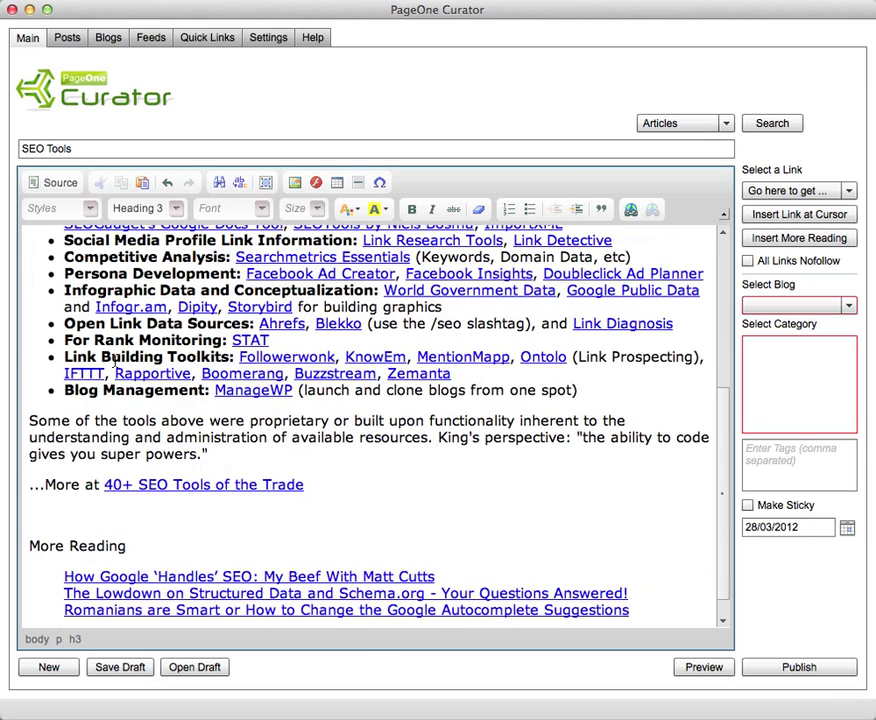
{"action": "left_click", "coordinate": [599, 389], "text": "shift"}
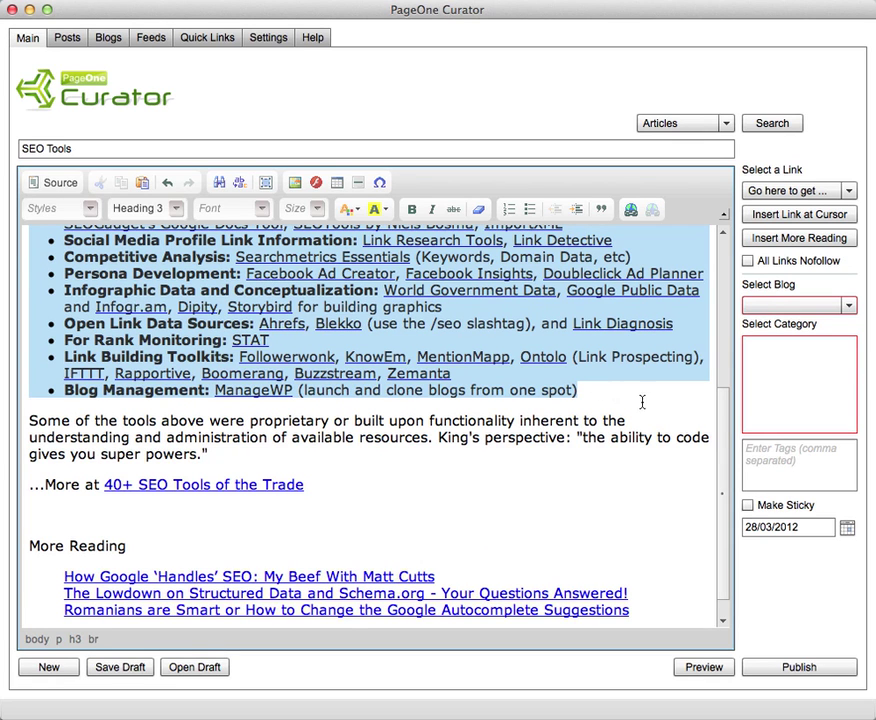
{"action": "scroll", "coordinate": [724, 437], "scroll_direction": "up", "scroll_amount": 5}
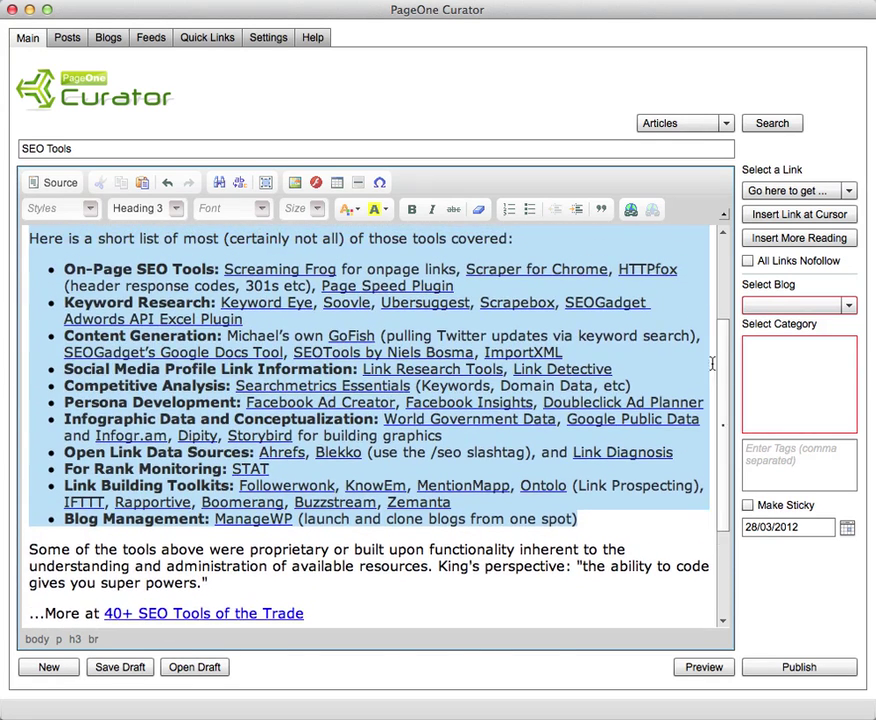
{"action": "left_click", "coordinate": [479, 214]}
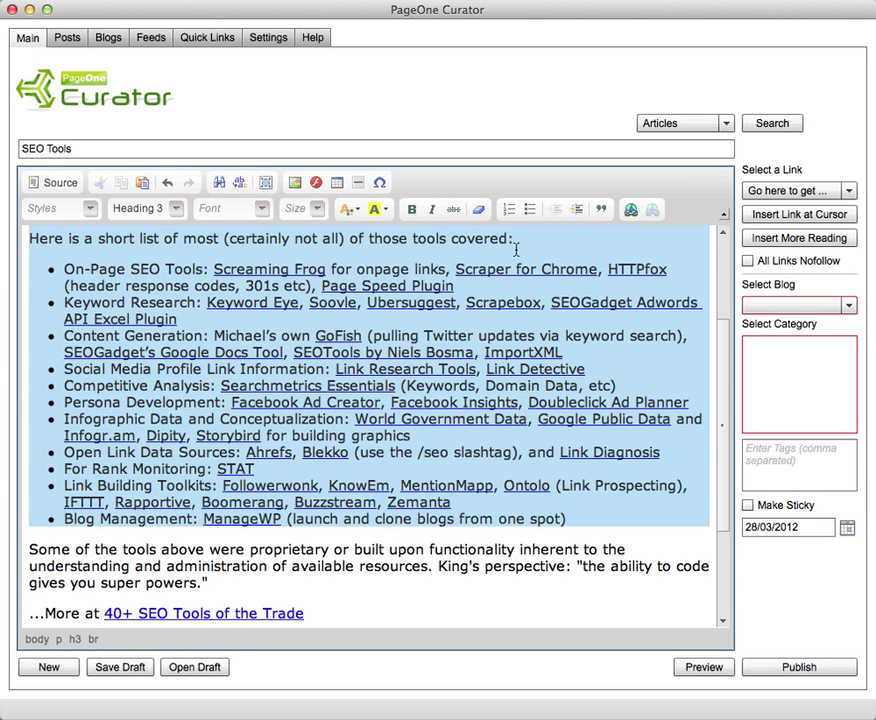
{"action": "scroll", "coordinate": [112, 477], "scroll_direction": "down", "scroll_amount": 3}
{"action": "left_click", "coordinate": [112, 477]}
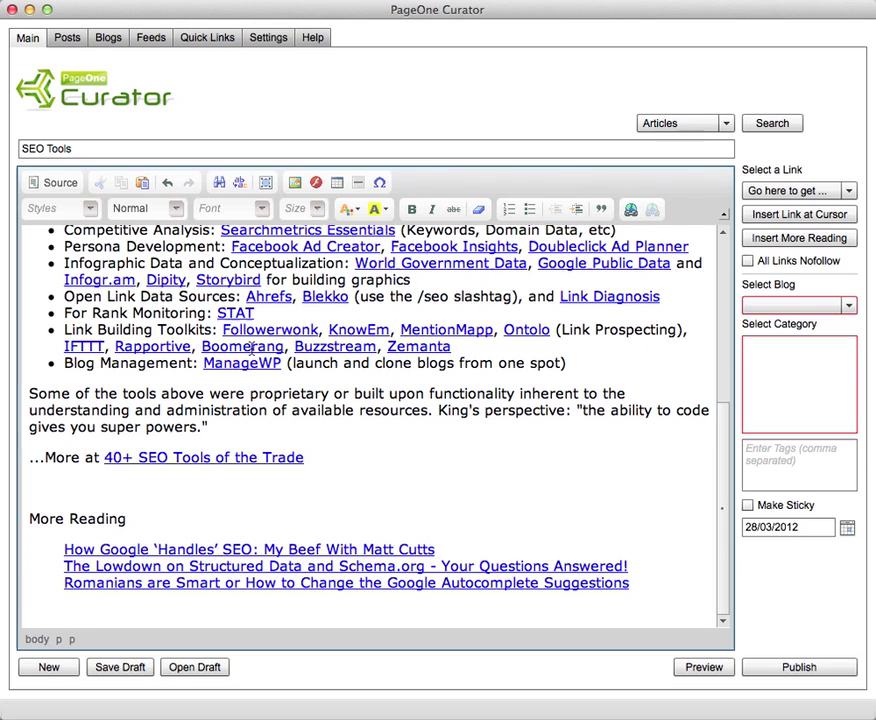
- Switch the content search to videos and search for 'seo'
{"action": "left_click", "coordinate": [667, 124]}
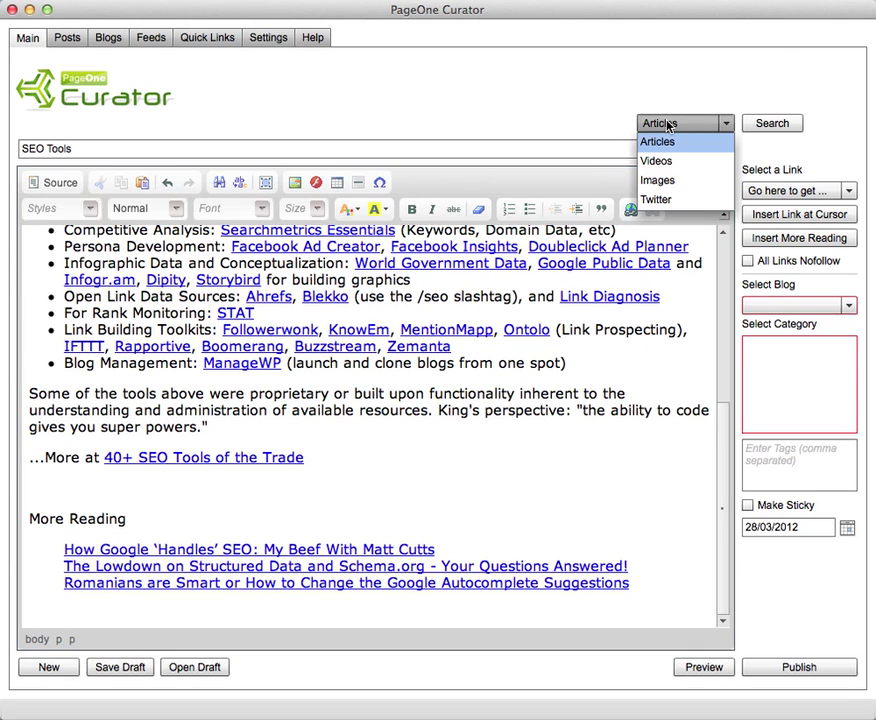
{"action": "left_click", "coordinate": [694, 163]}
{"action": "left_click", "coordinate": [770, 123]}
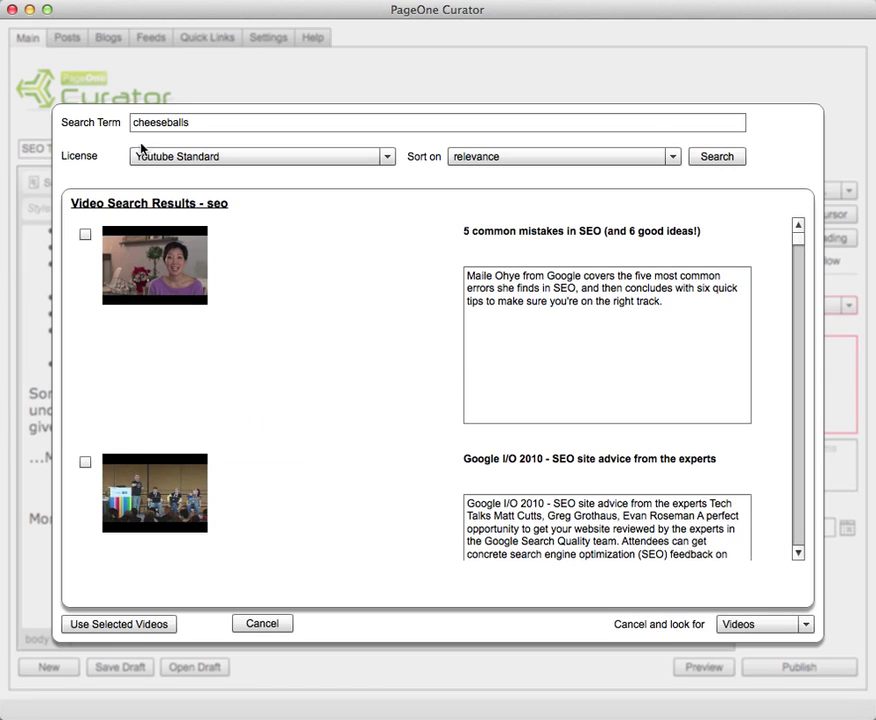
{"action": "double_click", "coordinate": [147, 121]}
{"action": "type", "text": "seo"}
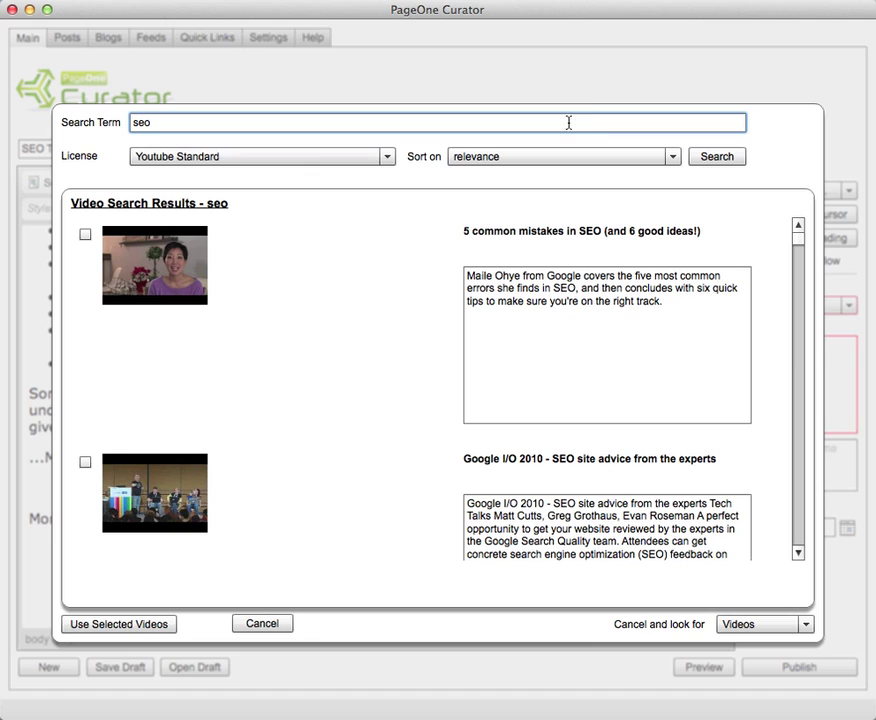
{"action": "left_click", "coordinate": [671, 157]}
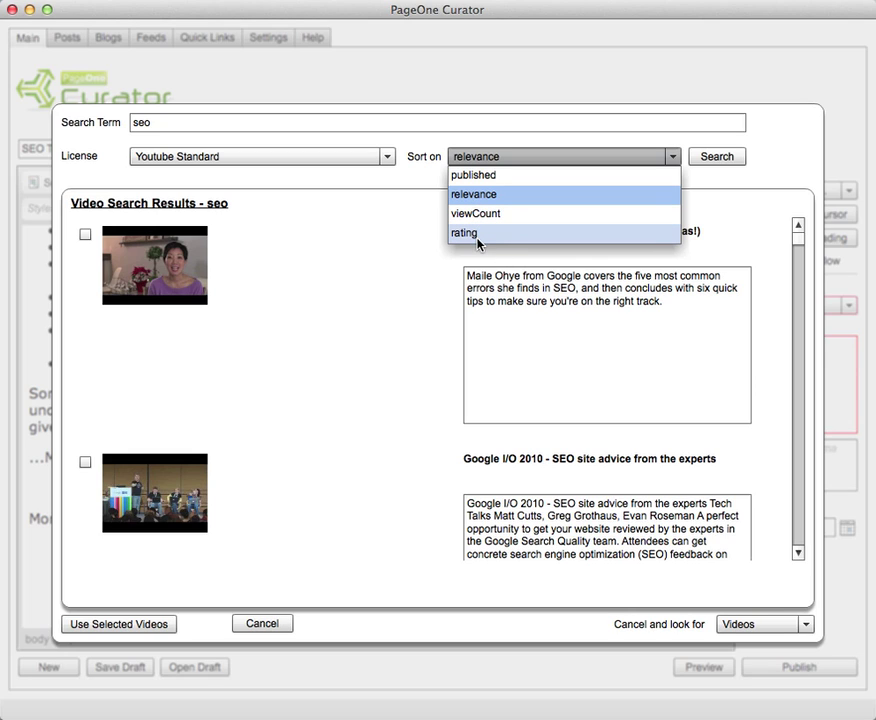
{"action": "left_click", "coordinate": [728, 162]}
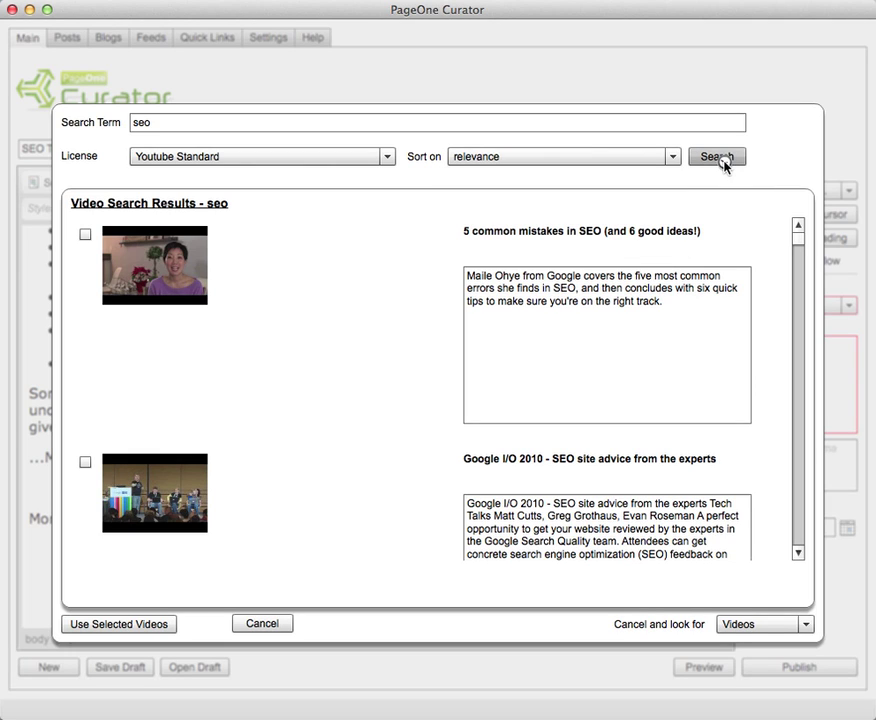
- Preview the 'Video Seo - Video Seo Marketing' result and insert it into the post
{"action": "left_click_drag", "start_coordinate": [798, 240], "coordinate": [800, 311]}
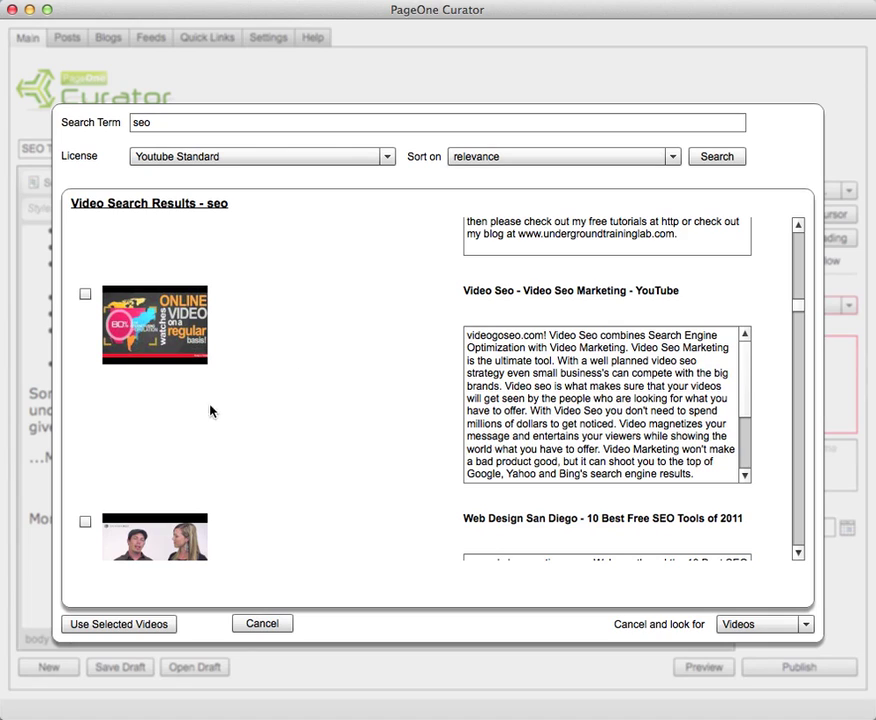
{"action": "left_click", "coordinate": [182, 345]}
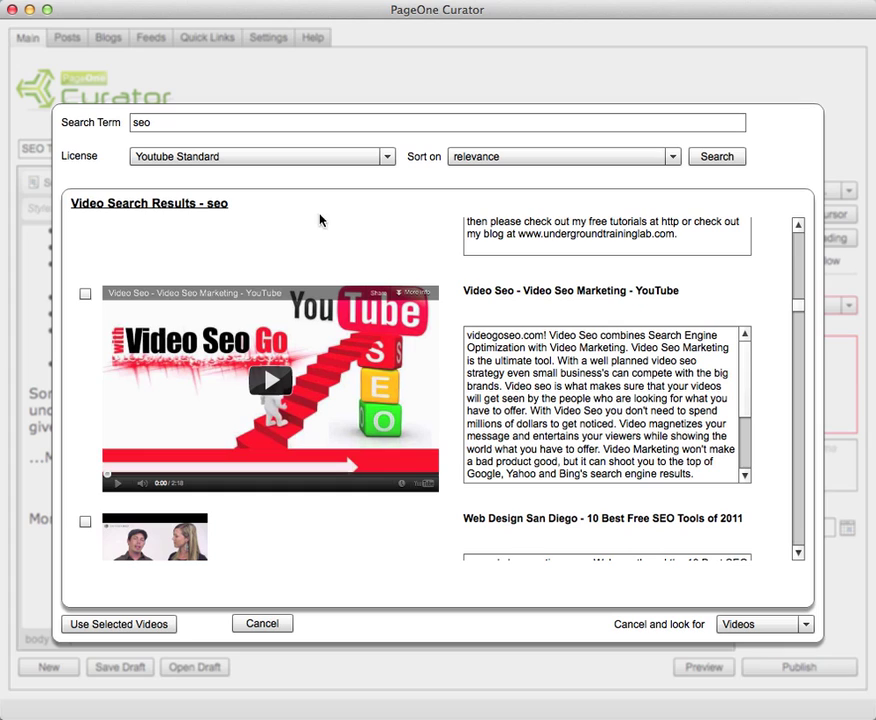
{"action": "left_click", "coordinate": [274, 385]}
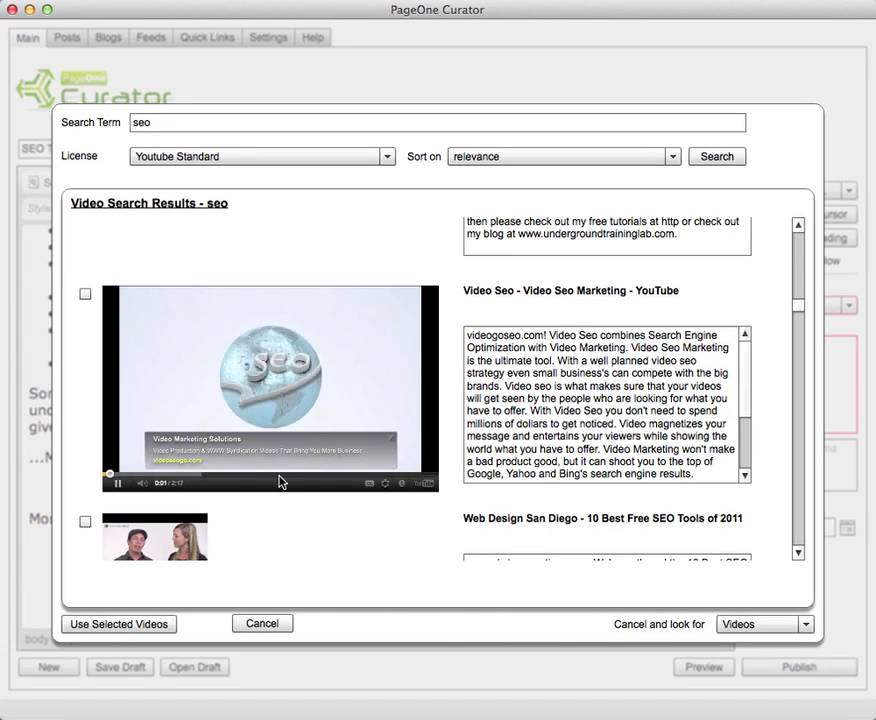
{"action": "left_click", "coordinate": [118, 485]}
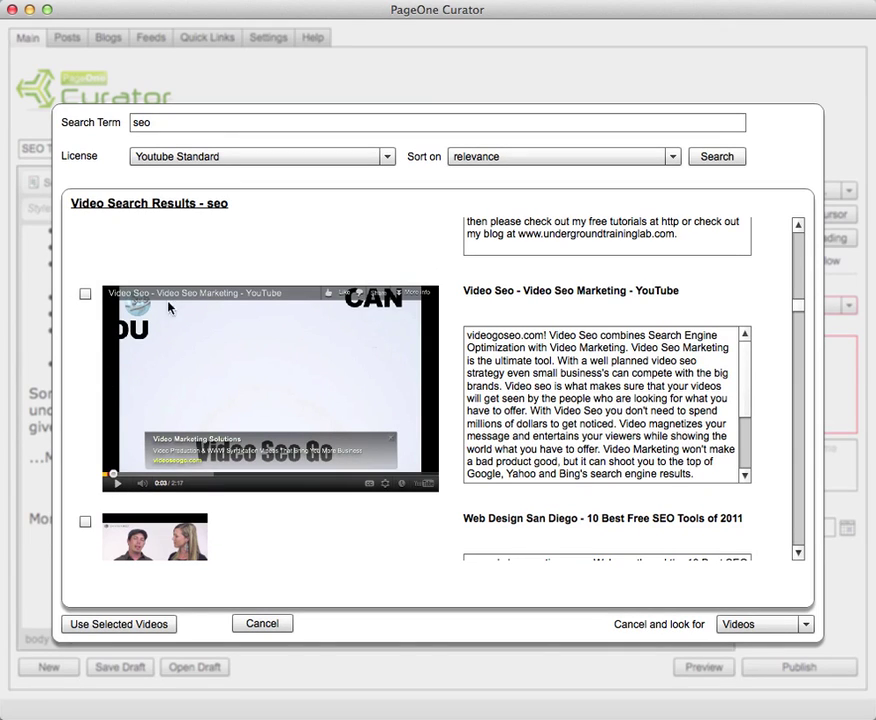
{"action": "left_click", "coordinate": [86, 295]}
{"action": "left_click", "coordinate": [160, 624]}
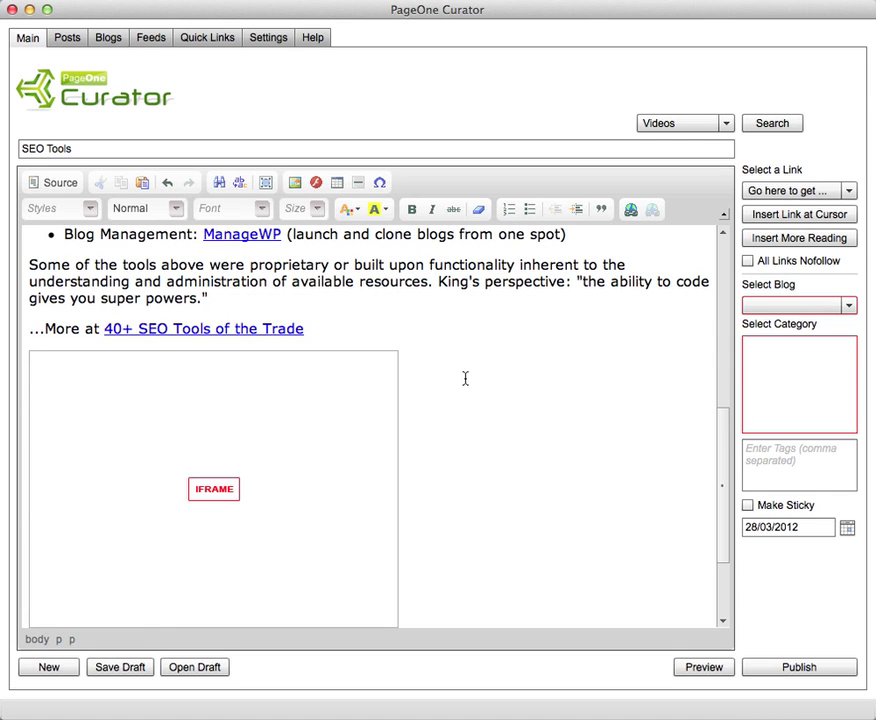
- Add an empty paragraph below the More Reading links
{"action": "left_click_drag", "start_coordinate": [723, 457], "coordinate": [725, 520]}
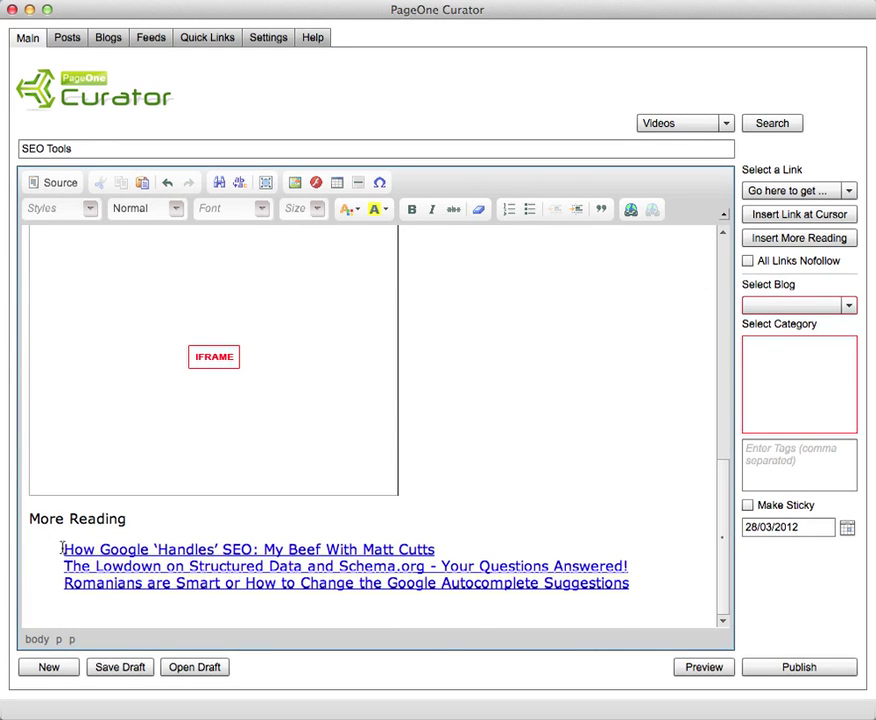
{"action": "left_click", "coordinate": [141, 517]}
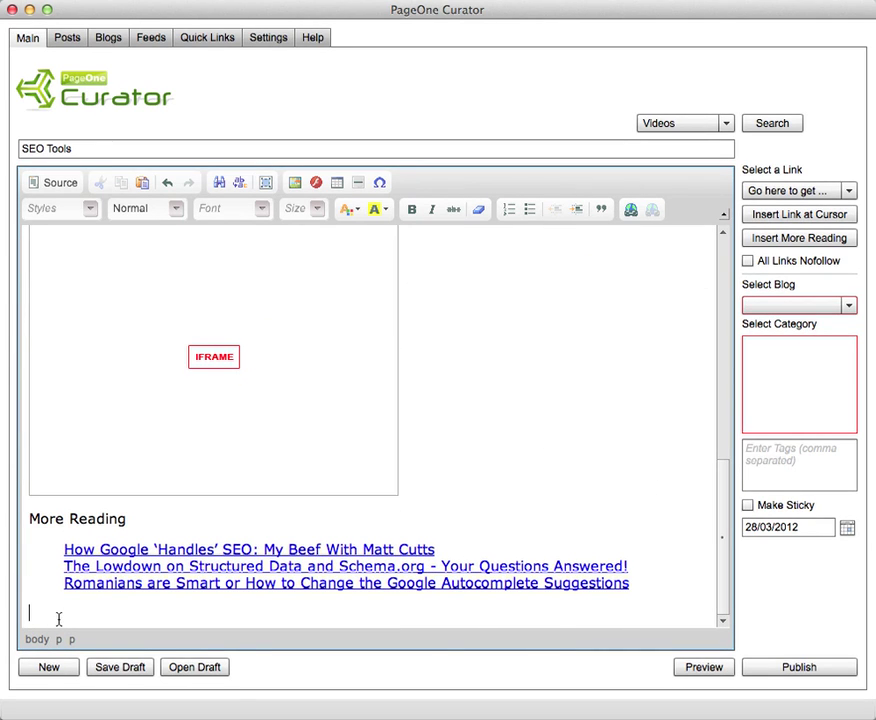
{"action": "key", "text": "Return"}
{"action": "key", "text": "Return"}
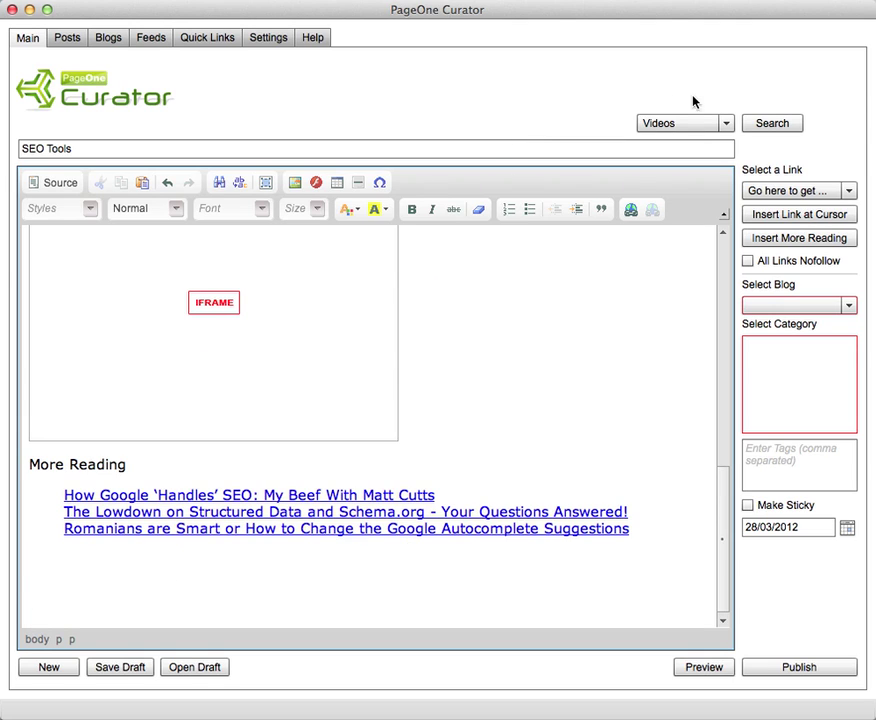
- Switch the content search to images and search for 'seo'
{"action": "left_click", "coordinate": [723, 124]}
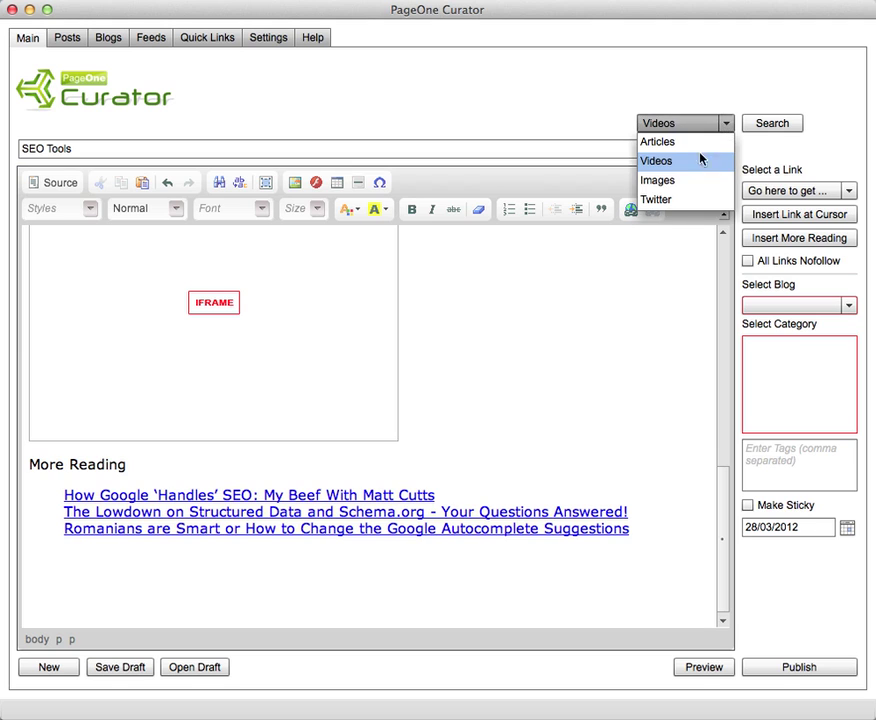
{"action": "left_click", "coordinate": [696, 180]}
{"action": "left_click", "coordinate": [768, 122]}
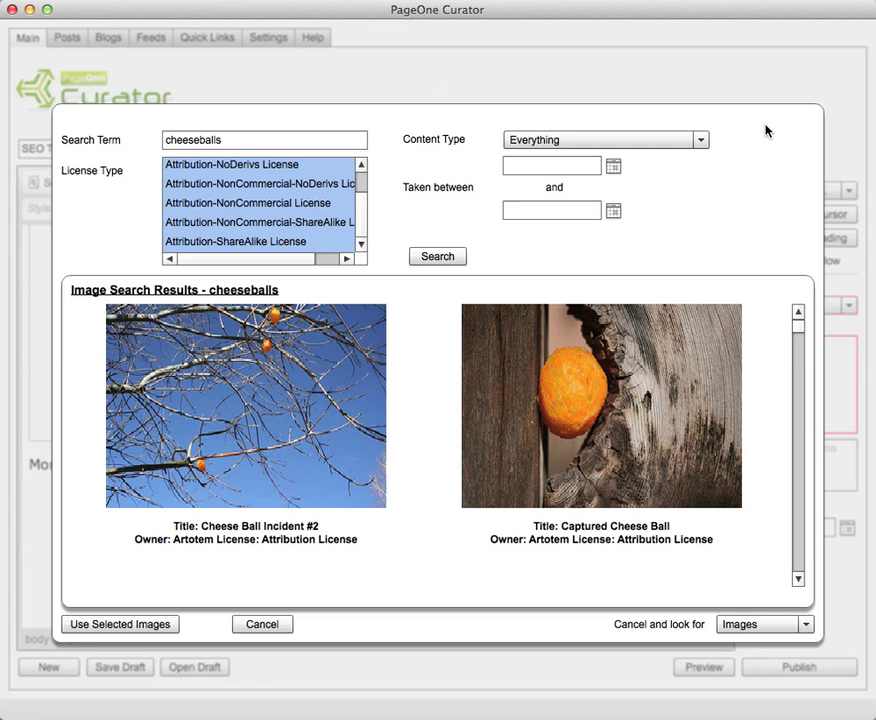
{"action": "double_click", "coordinate": [323, 142]}
{"action": "type", "text": "seo"}
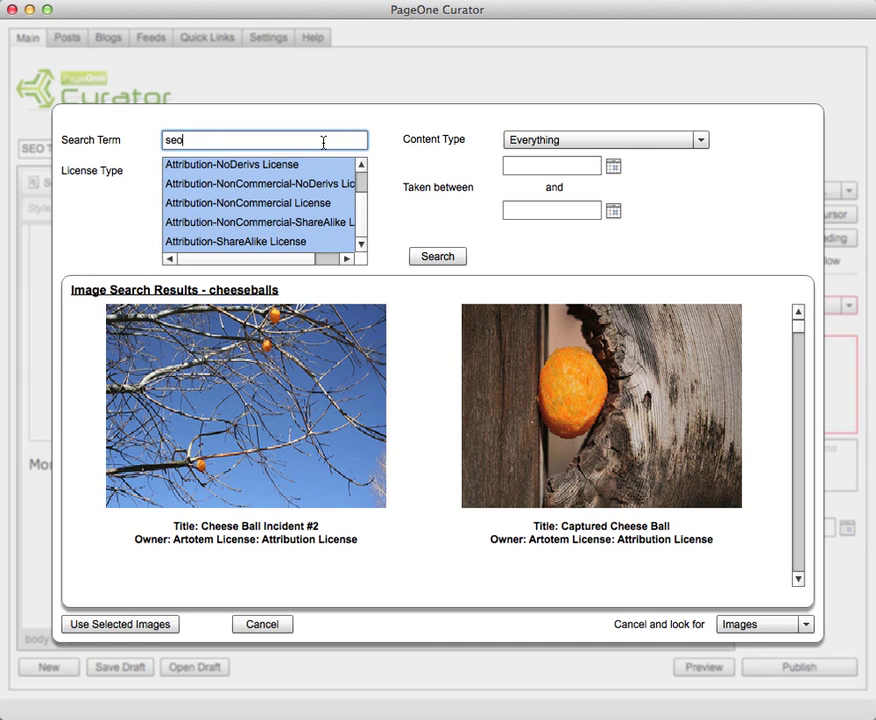
{"action": "scroll", "coordinate": [358, 181], "scroll_direction": "up", "scroll_amount": 2}
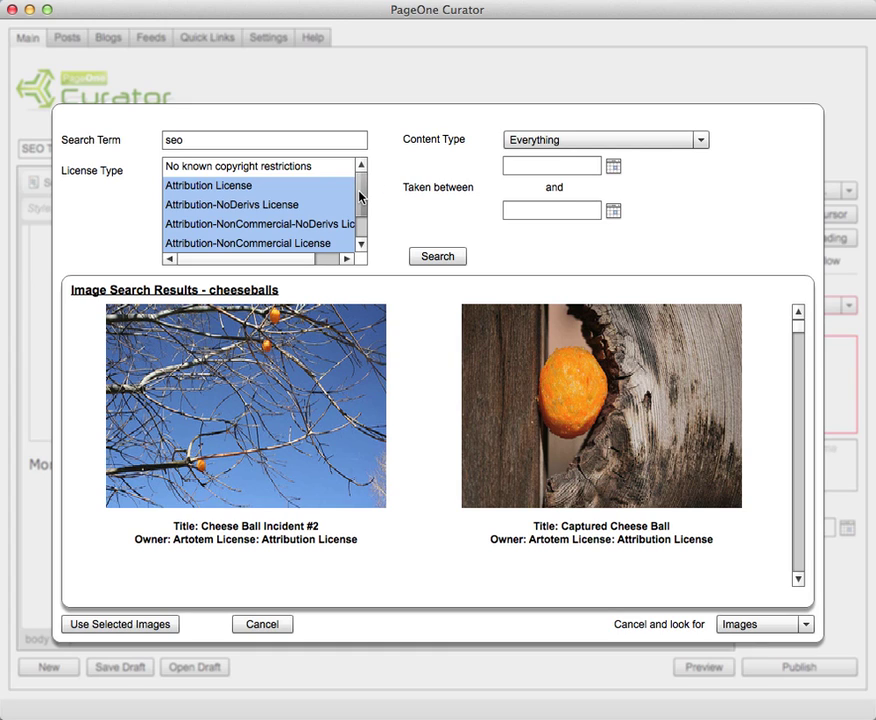
{"action": "scroll", "coordinate": [360, 205], "scroll_direction": "down", "scroll_amount": 2}
{"action": "scroll", "coordinate": [360, 200], "scroll_direction": "up", "scroll_amount": 2}
{"action": "scroll", "coordinate": [368, 224], "scroll_direction": "down", "scroll_amount": 2}
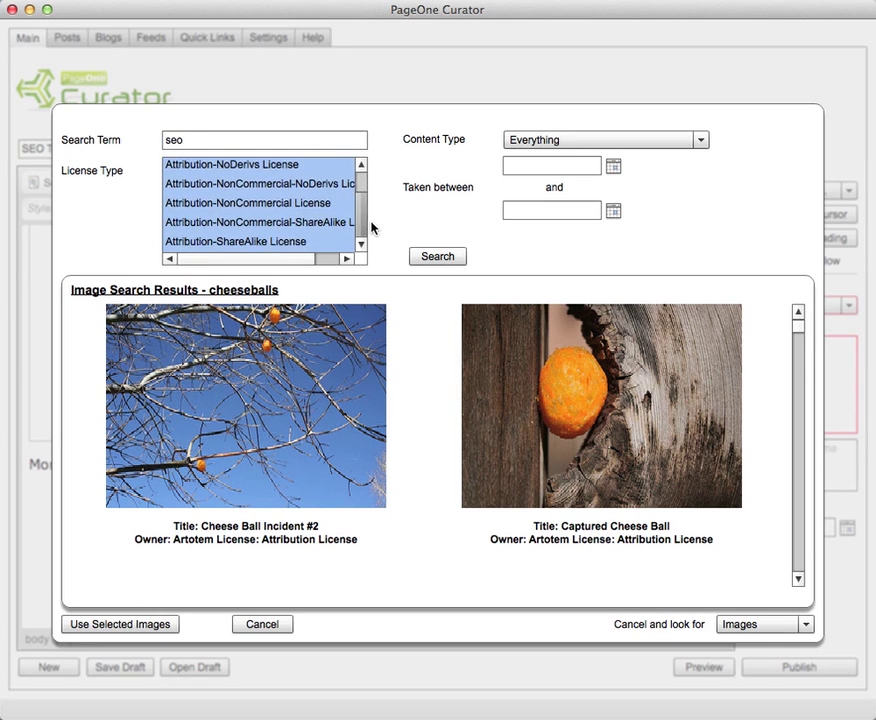
{"action": "scroll", "coordinate": [366, 210], "scroll_direction": "up", "scroll_amount": 2}
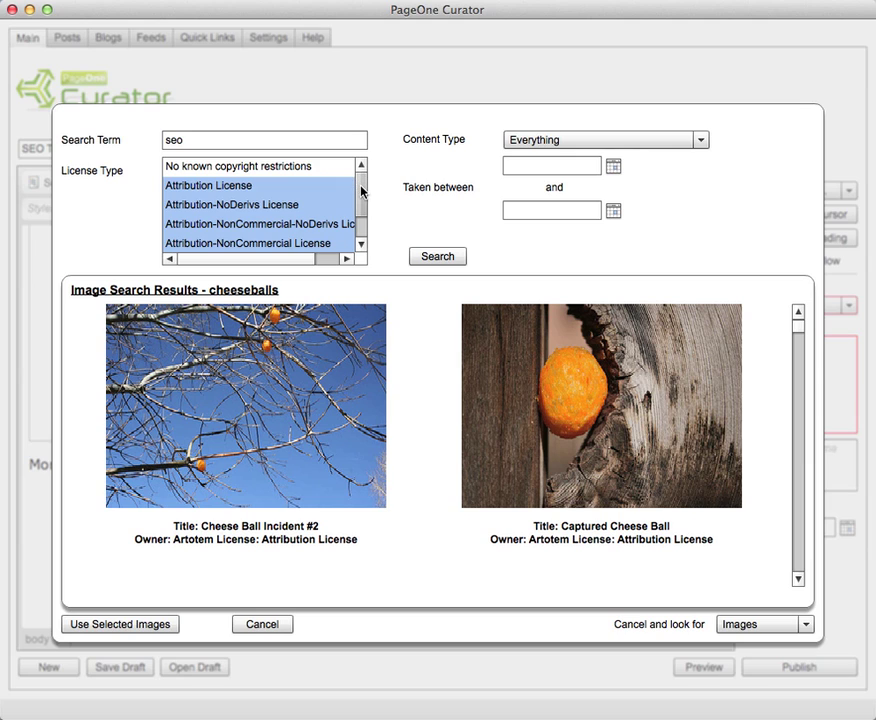
{"action": "left_click", "coordinate": [428, 255]}
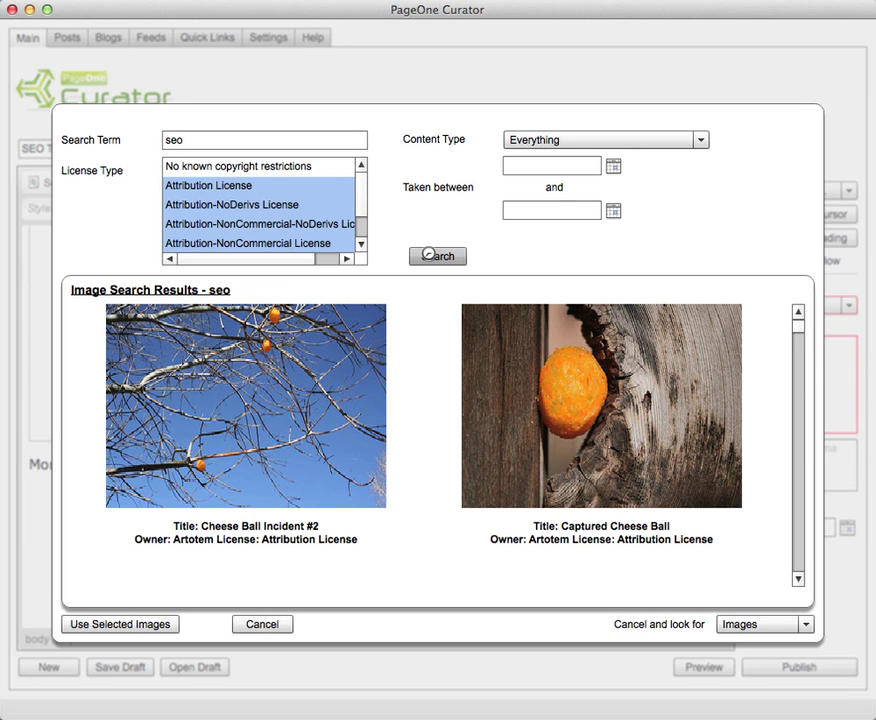
{"action": "left_click", "coordinate": [362, 247]}
{"action": "left_click", "coordinate": [362, 247]}
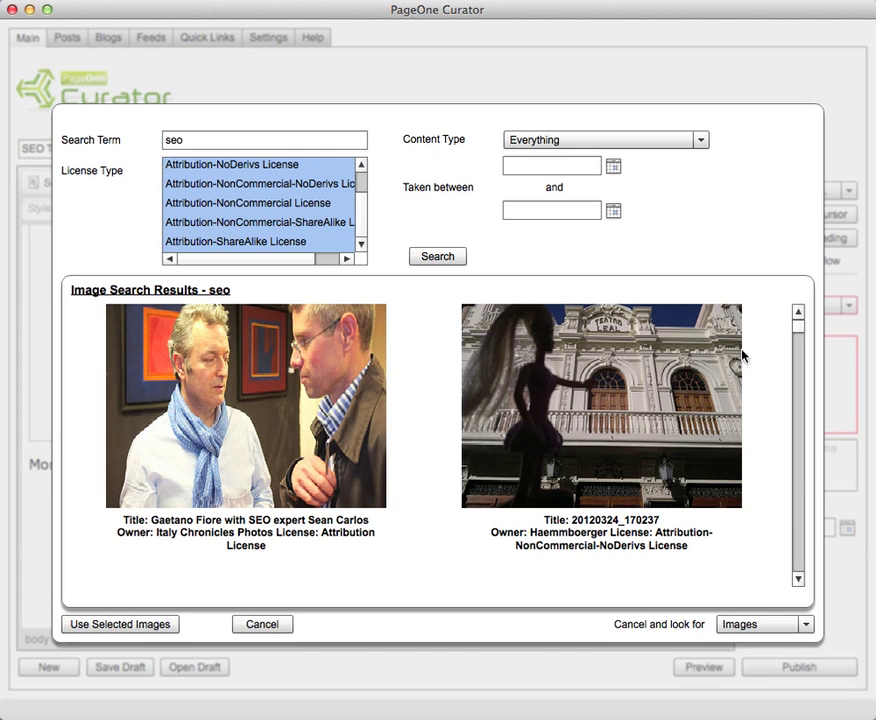
- Refine the search to 'seo infographic' and insert the Link Building SEO Infographic, adding a line below
{"action": "double_click", "coordinate": [174, 141]}
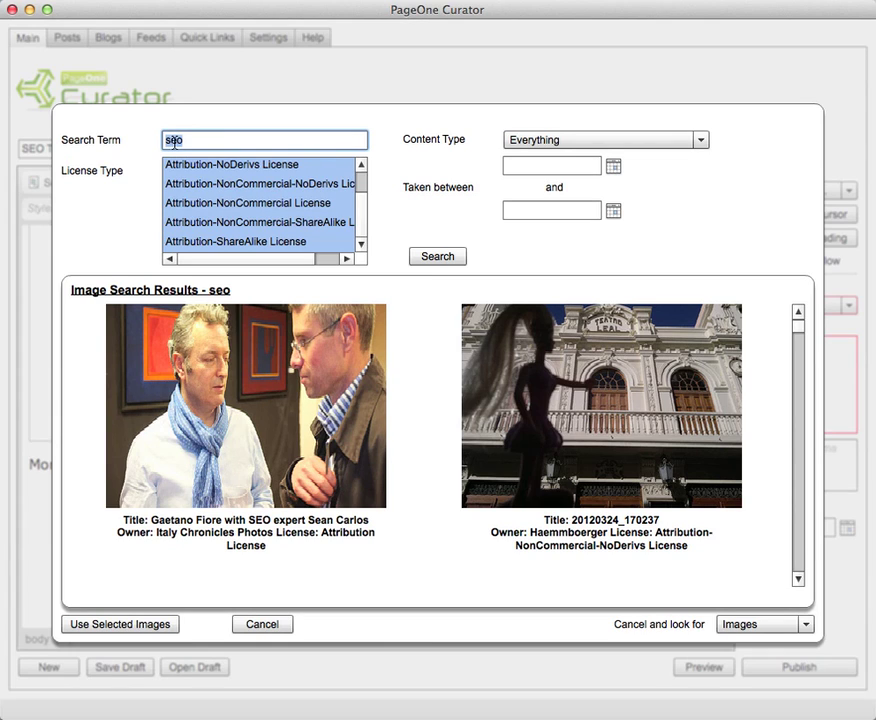
{"action": "left_click", "coordinate": [205, 140]}
{"action": "type", "text": "infographic"}
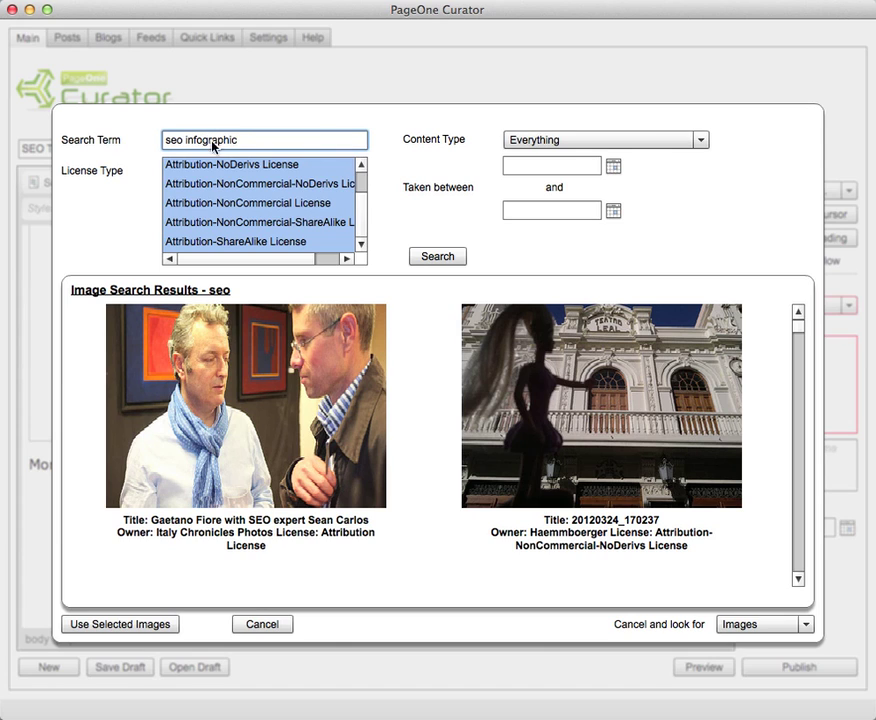
{"action": "left_click", "coordinate": [428, 258]}
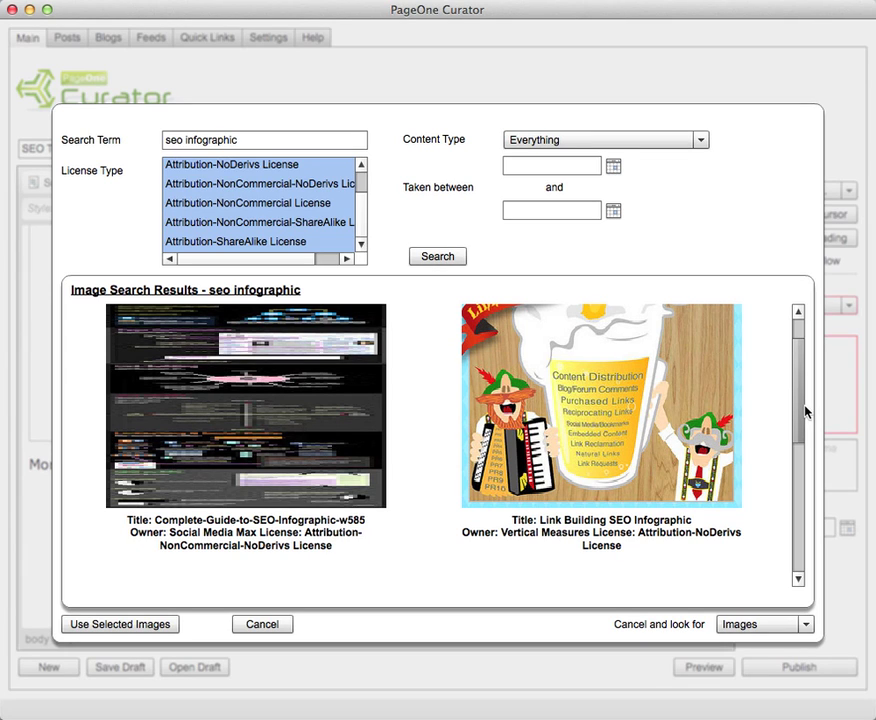
{"action": "left_click", "coordinate": [441, 321]}
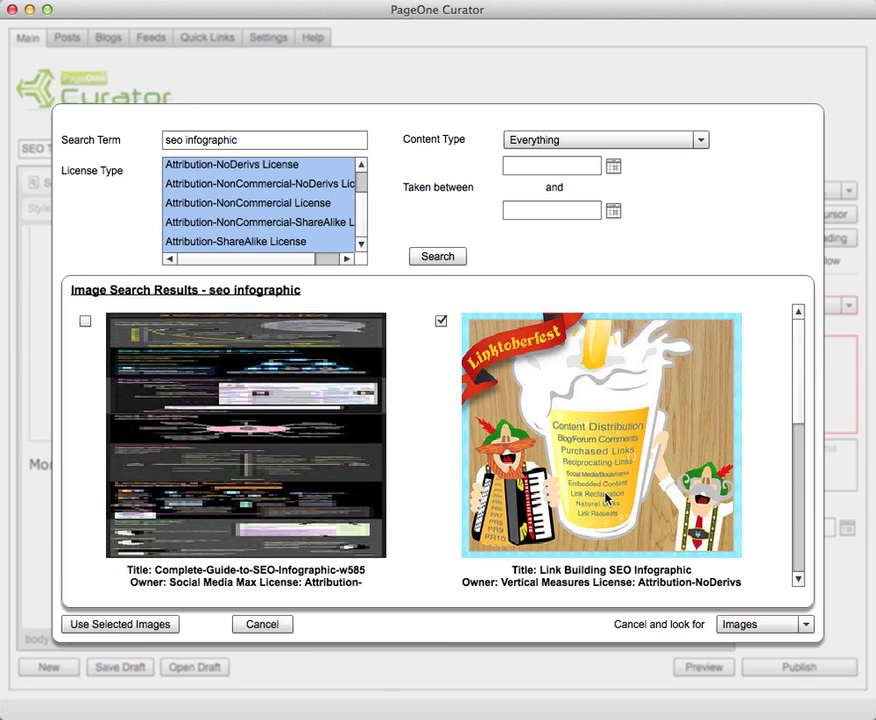
{"action": "left_click", "coordinate": [127, 626]}
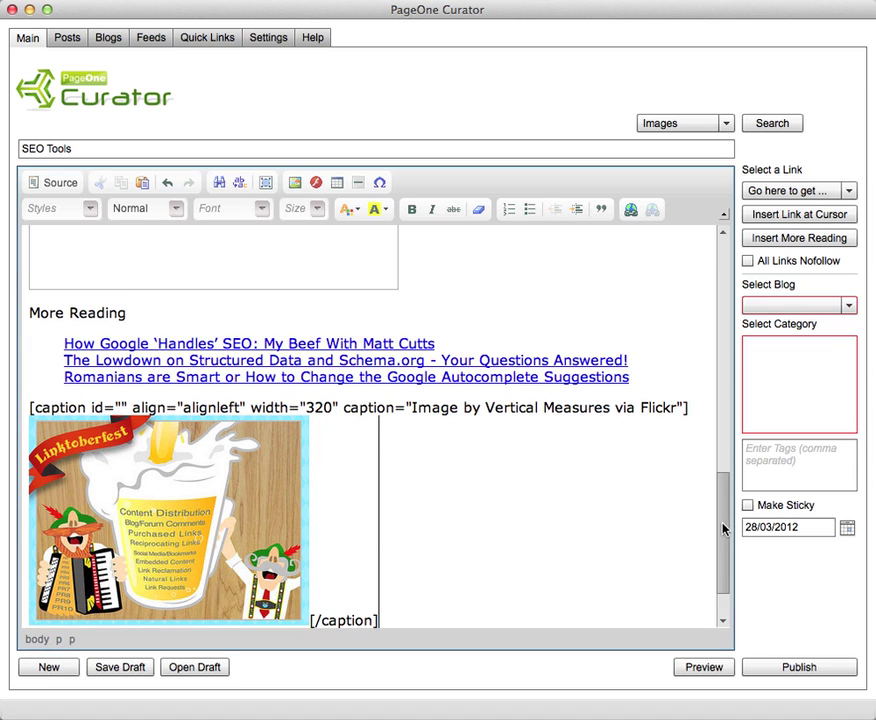
{"action": "left_click_drag", "start_coordinate": [723, 499], "coordinate": [733, 557]}
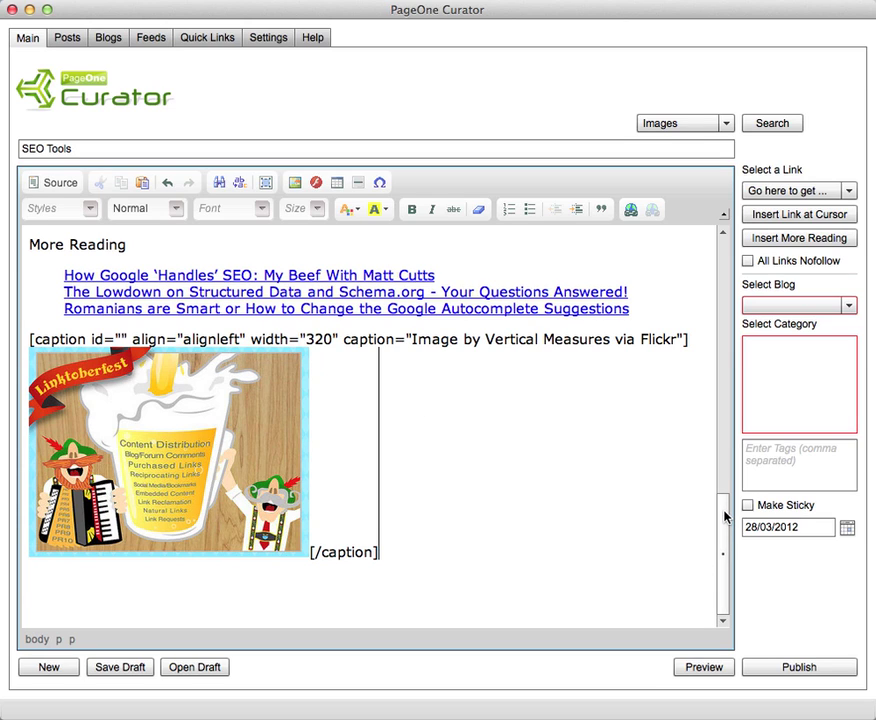
{"action": "key", "text": "Return"}
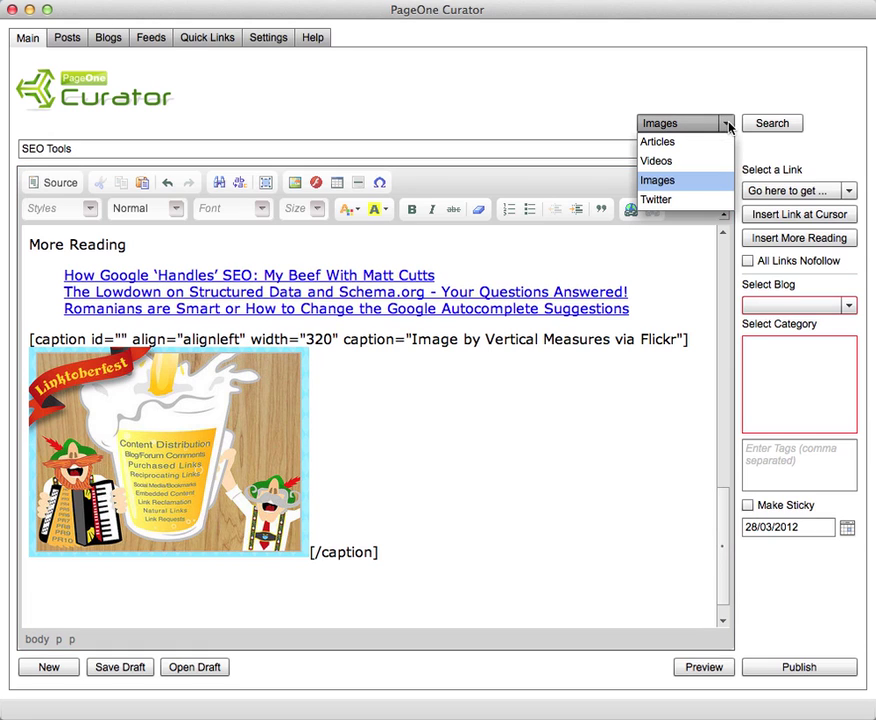
- Search Twitter for '#seo tools', tick the '40+ SEO Tools of the Trade' tweet and list its links
{"action": "left_click", "coordinate": [698, 207]}
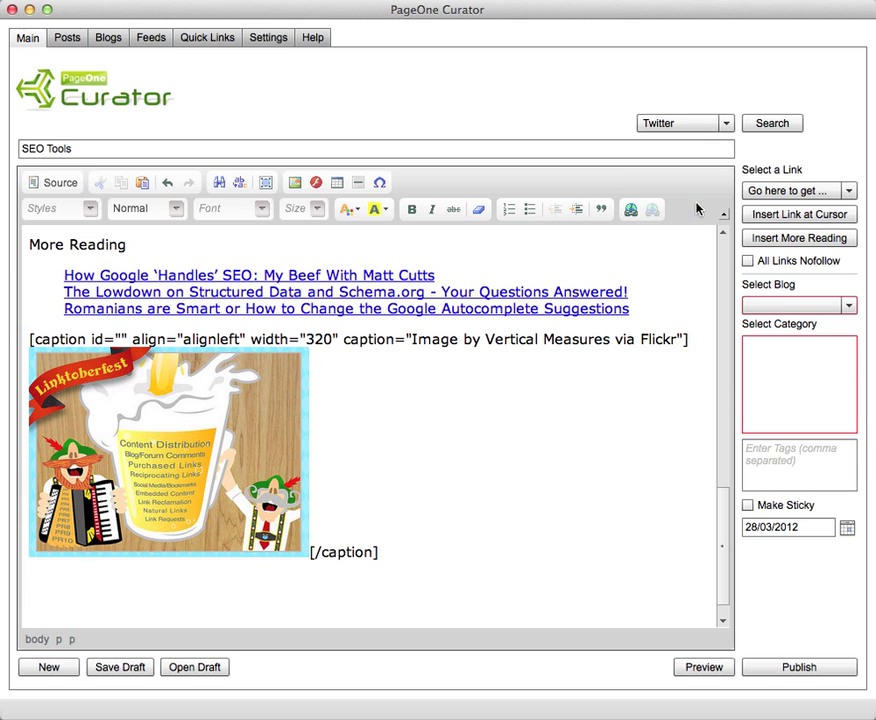
{"action": "left_click", "coordinate": [772, 124]}
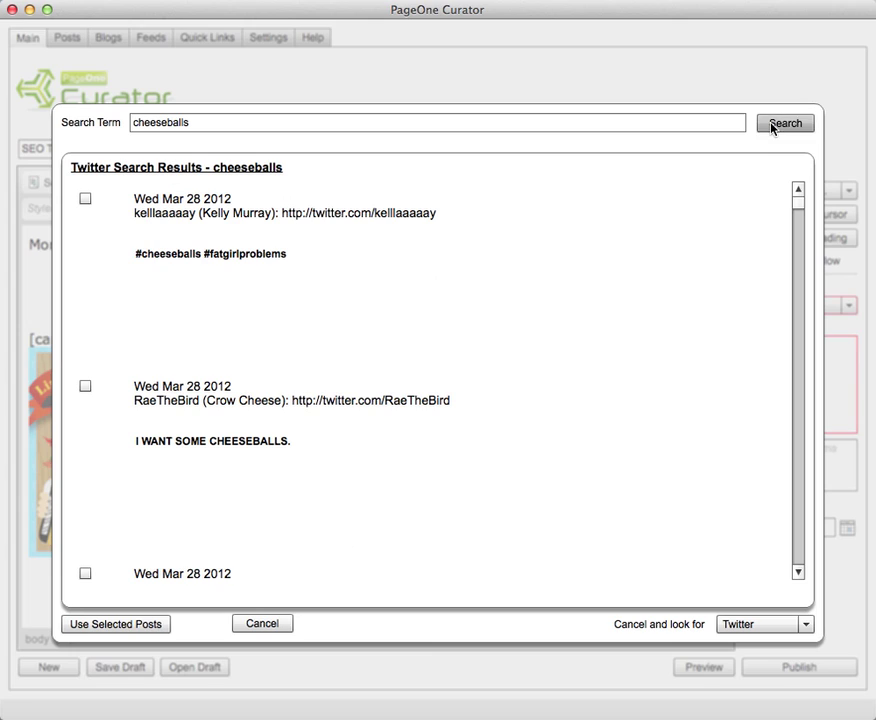
{"action": "left_click", "coordinate": [145, 122]}
{"action": "double_click", "coordinate": [145, 122]}
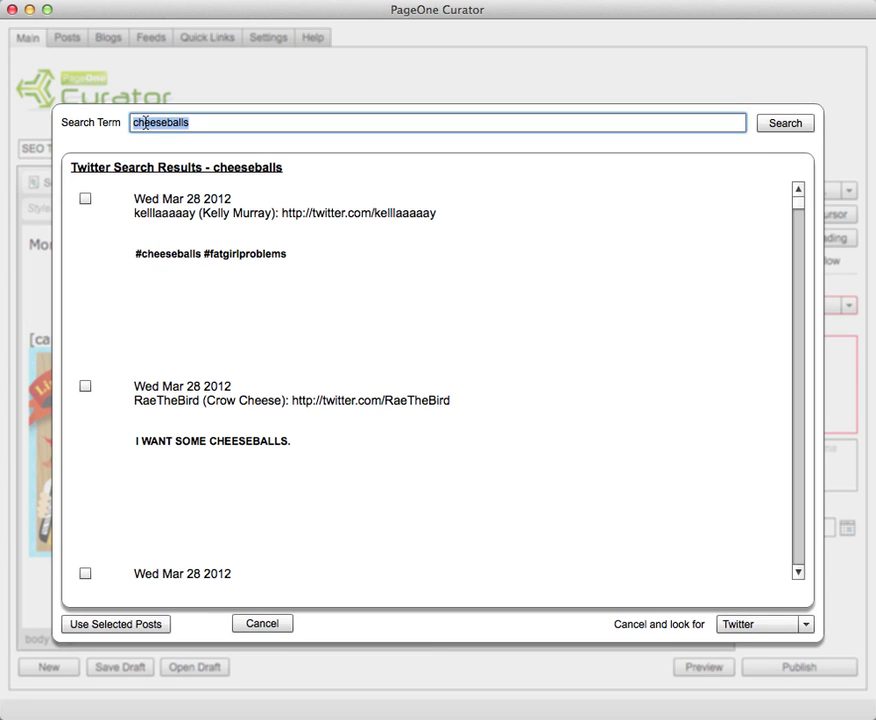
{"action": "type", "text": "se"}
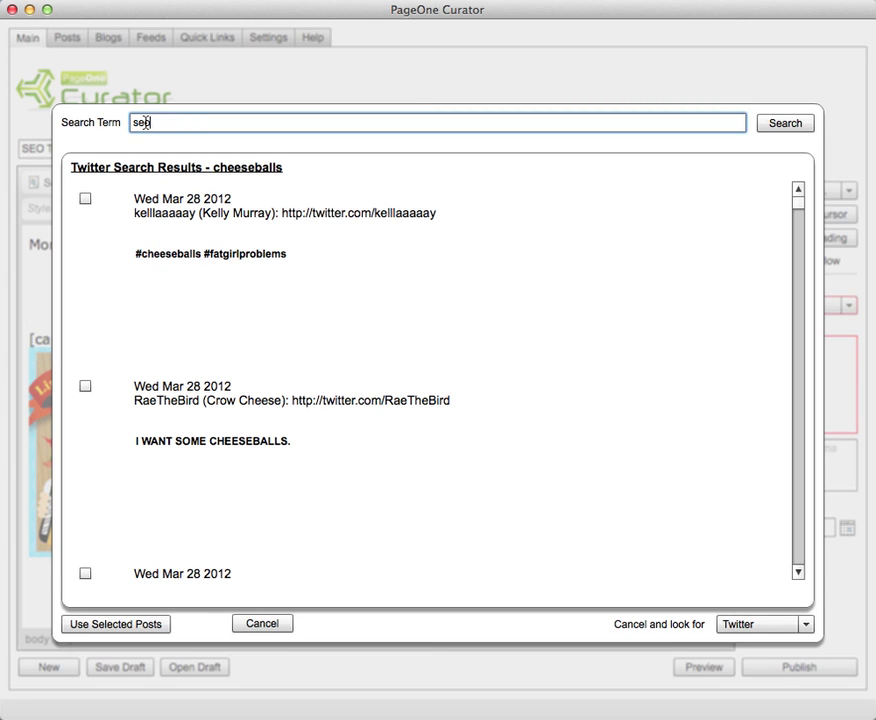
{"action": "type", "text": "o tools"}
{"action": "type", "text": "#"}
{"action": "left_click", "coordinate": [778, 123]}
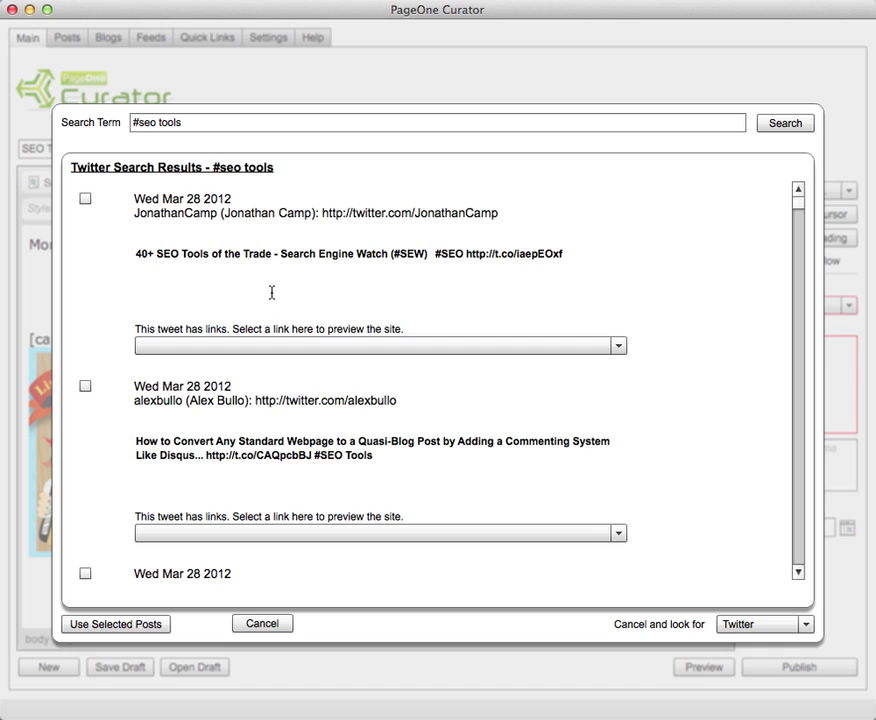
{"action": "left_click", "coordinate": [86, 200]}
{"action": "left_click", "coordinate": [565, 353]}
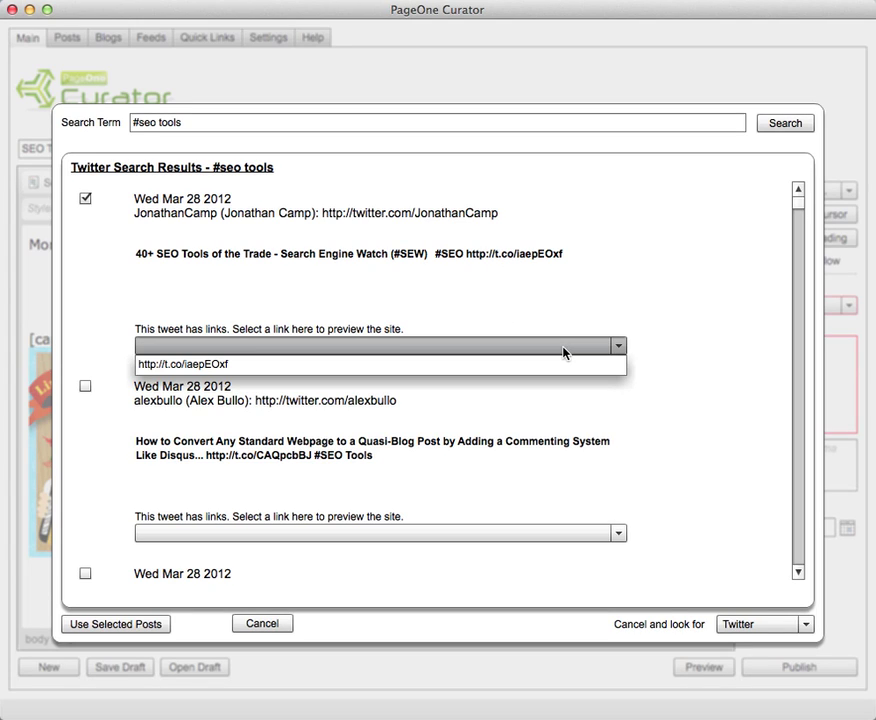
- Preview the Search Engine Watch article linked from the 40+ SEO Tools tweet, then close it
{"action": "left_click", "coordinate": [502, 365]}
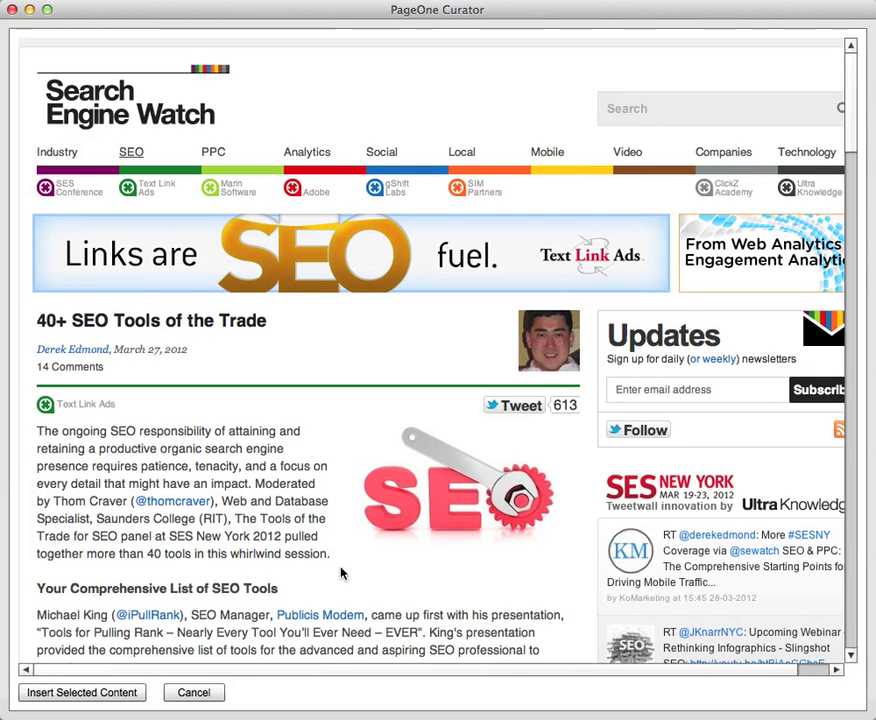
{"action": "scroll", "coordinate": [340, 566], "scroll_direction": "down", "scroll_amount": 5}
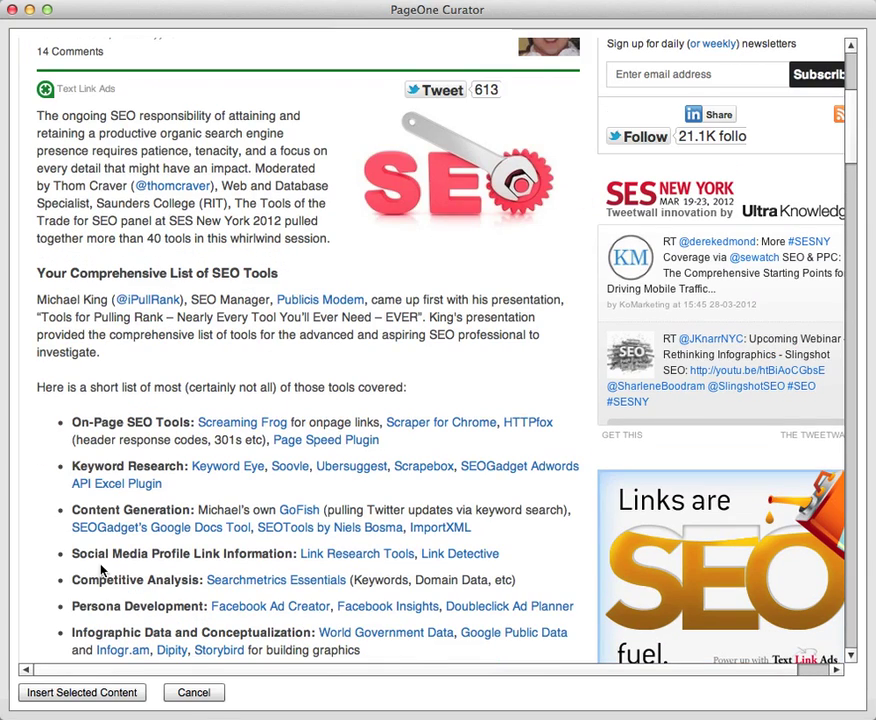
{"action": "left_click", "coordinate": [205, 696]}
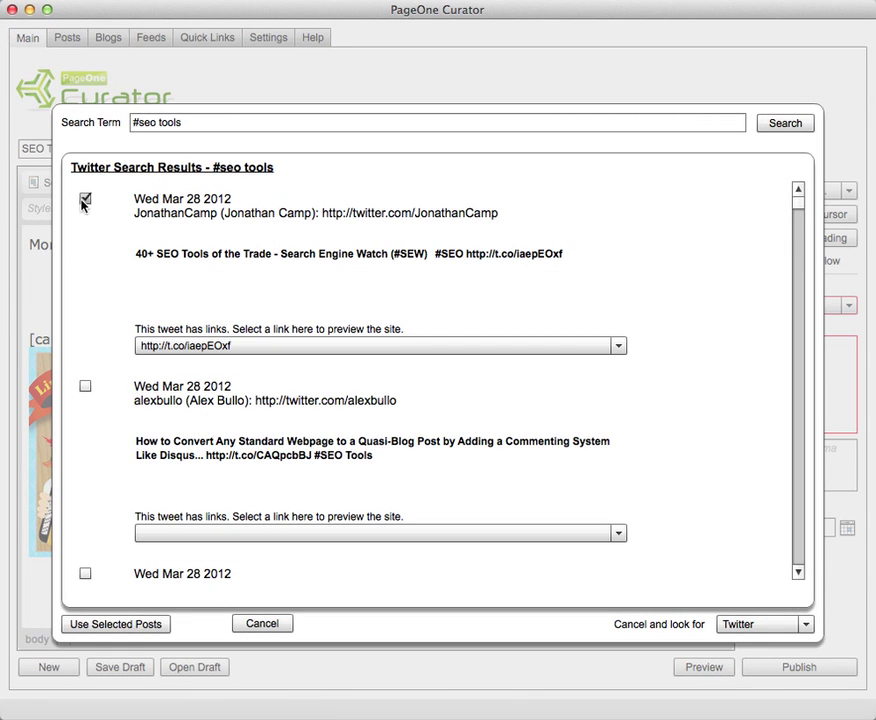
- Embed the 40+ SEO Tools of the Trade tweet and replace 'Insert more text here' with 'Summary of the post'
{"action": "left_click", "coordinate": [152, 630]}
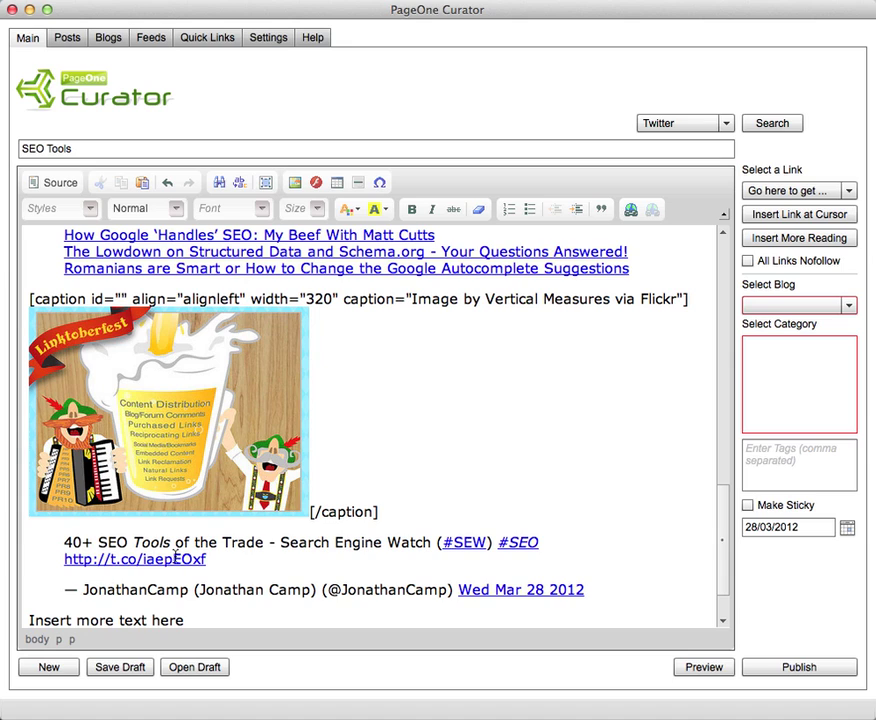
{"action": "left_click", "coordinate": [197, 616]}
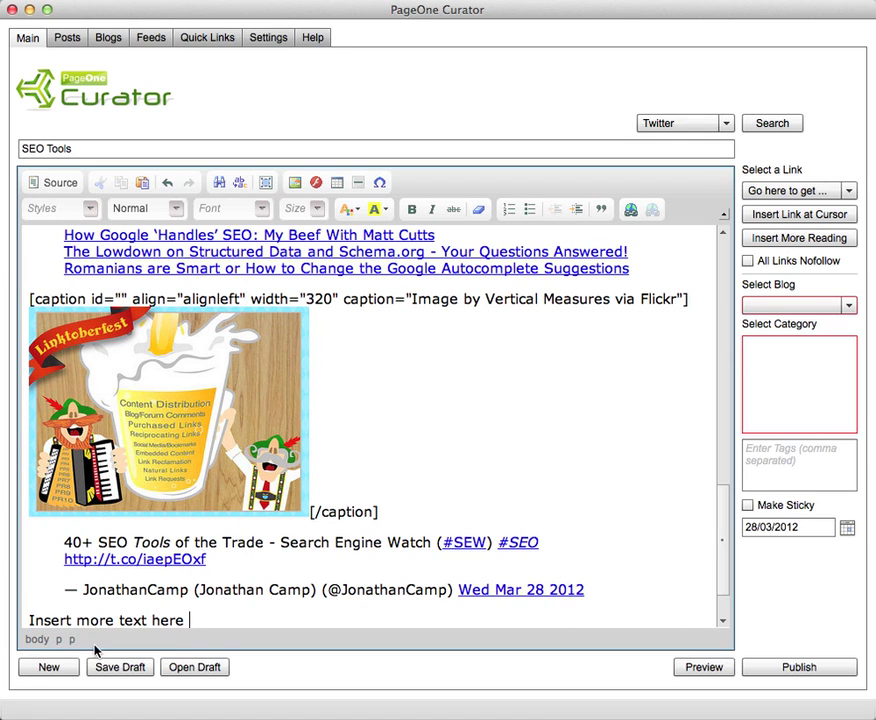
{"action": "left_click", "coordinate": [27, 618], "text": "shift"}
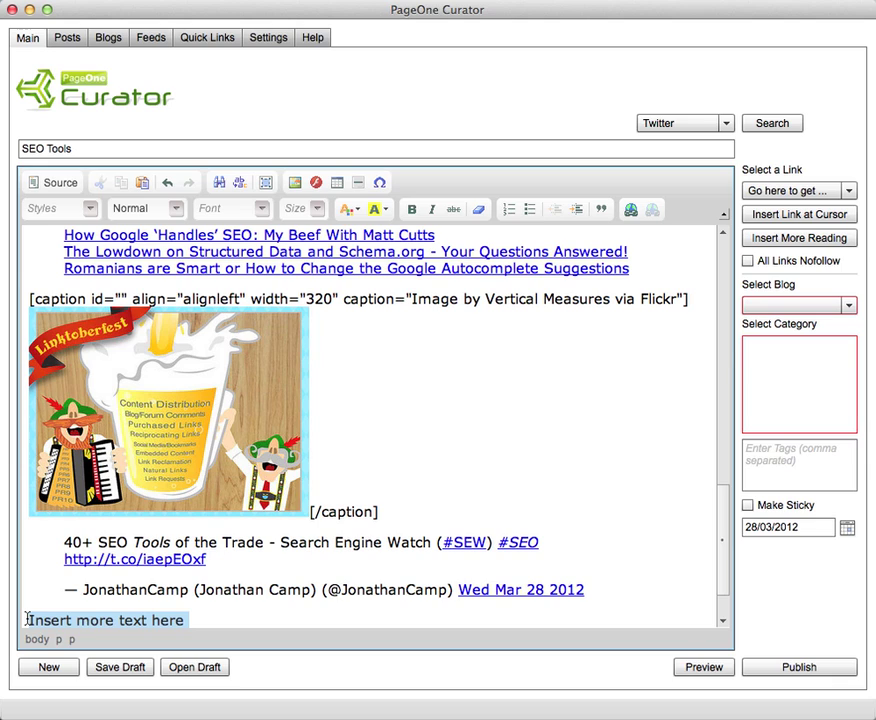
{"action": "type", "text": "Summary "}
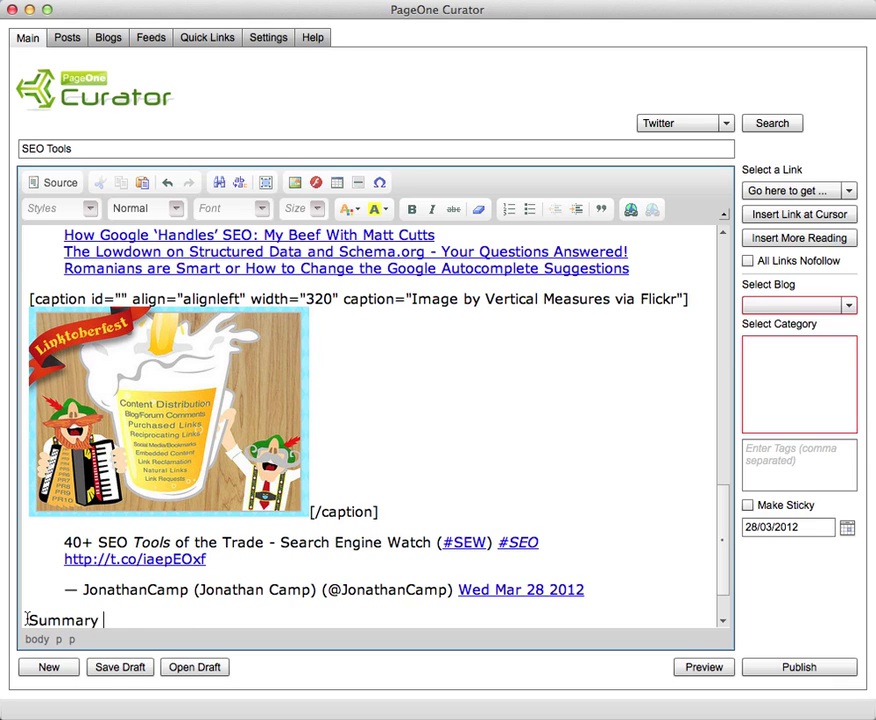
{"action": "type", "text": "of the post"}
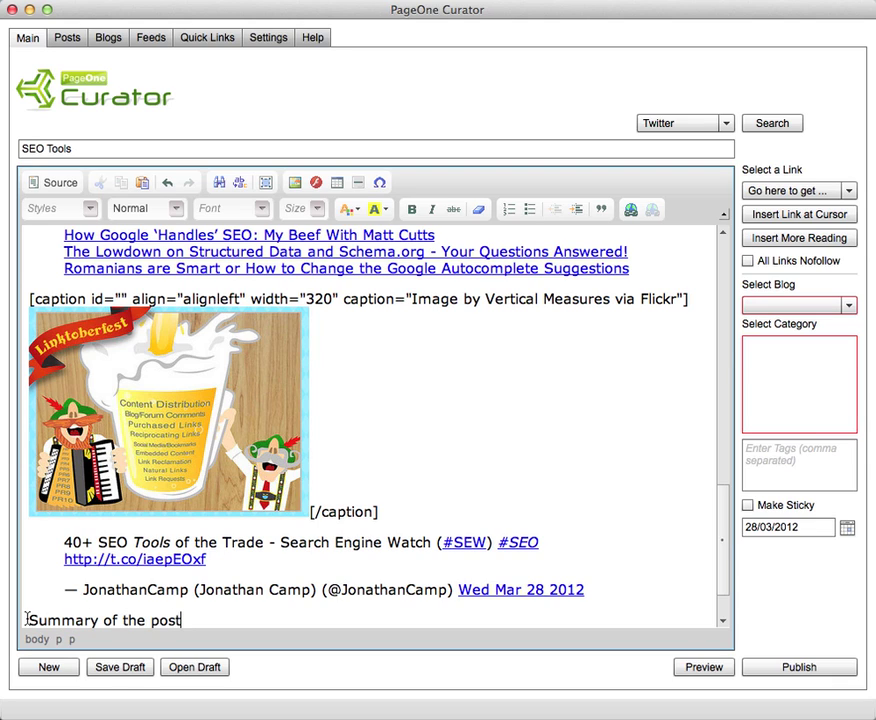
{"action": "key", "text": "Return"}
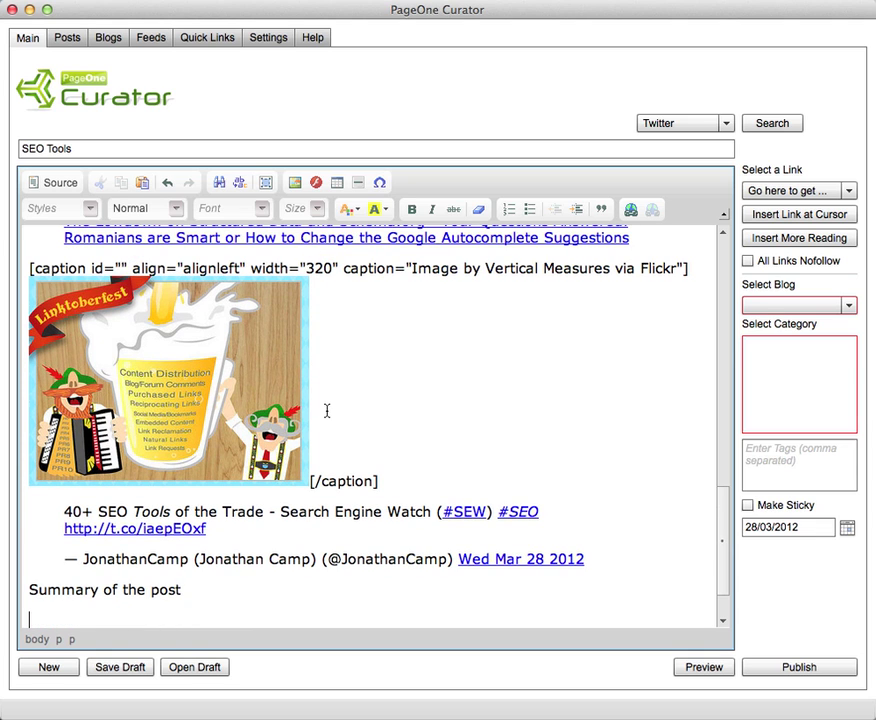
{"action": "key", "text": "super+v"}
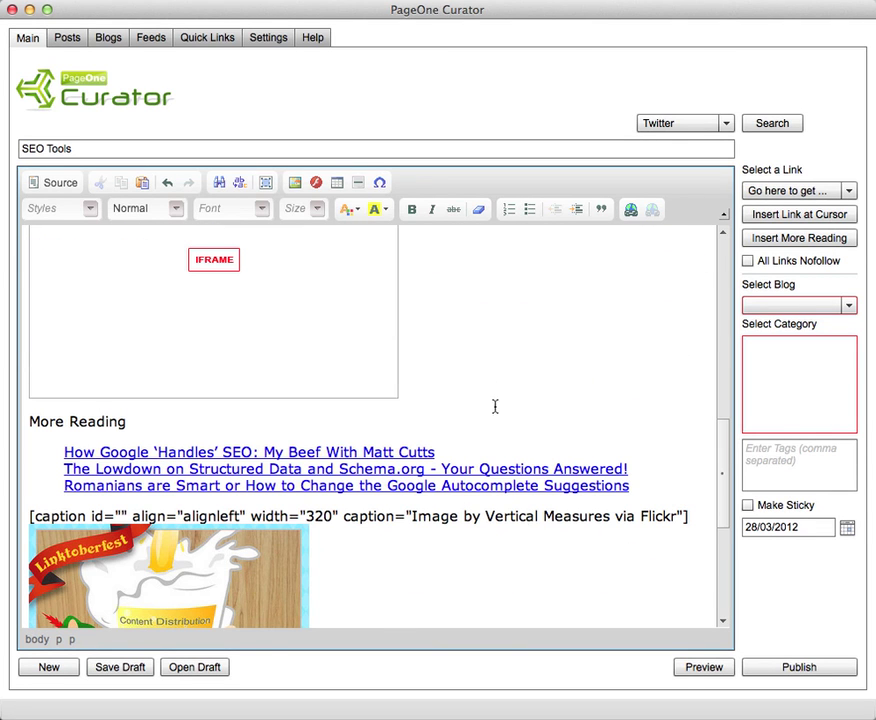
{"action": "left_click", "coordinate": [704, 667]}
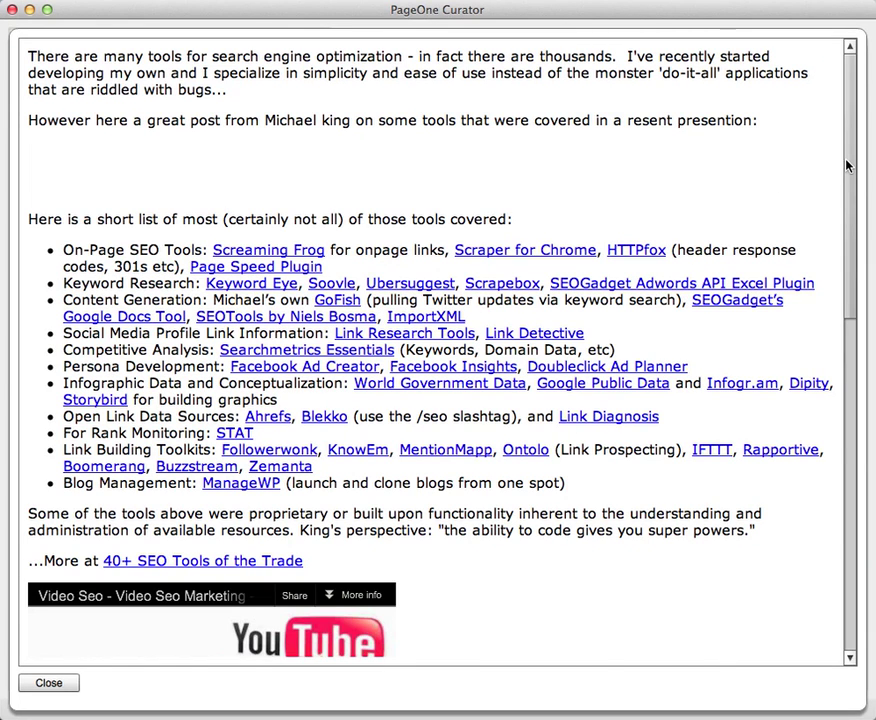
{"action": "mouse_move", "coordinate": [849, 166]}
{"action": "left_mouse_down"}
{"action": "mouse_move", "coordinate": [849, 560]}
{"action": "mouse_move", "coordinate": [856, 286]}
{"action": "mouse_move", "coordinate": [836, 179]}
{"action": "left_mouse_up"}
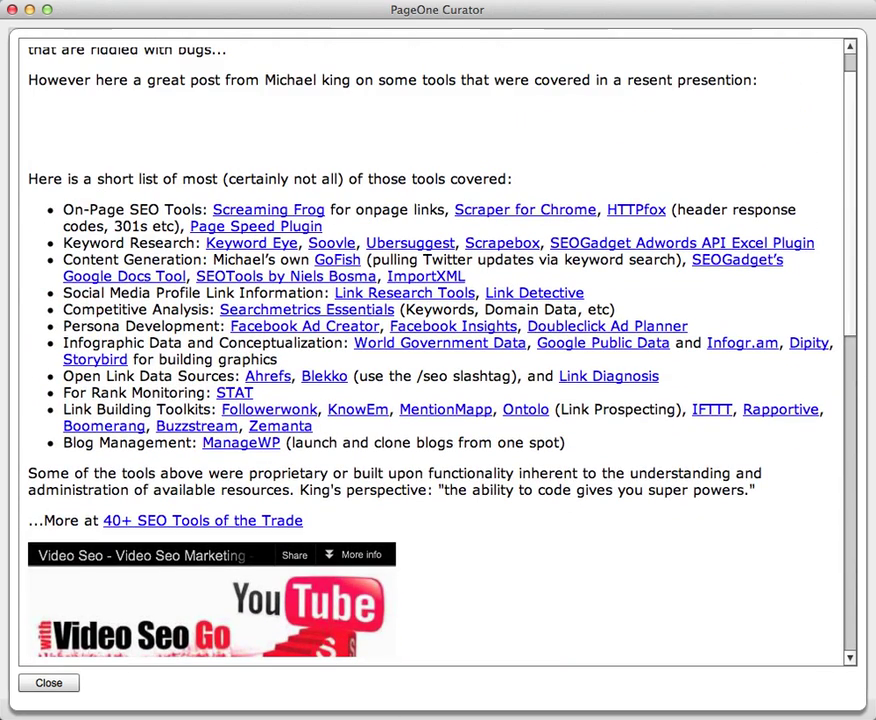
{"action": "left_click", "coordinate": [67, 688]}
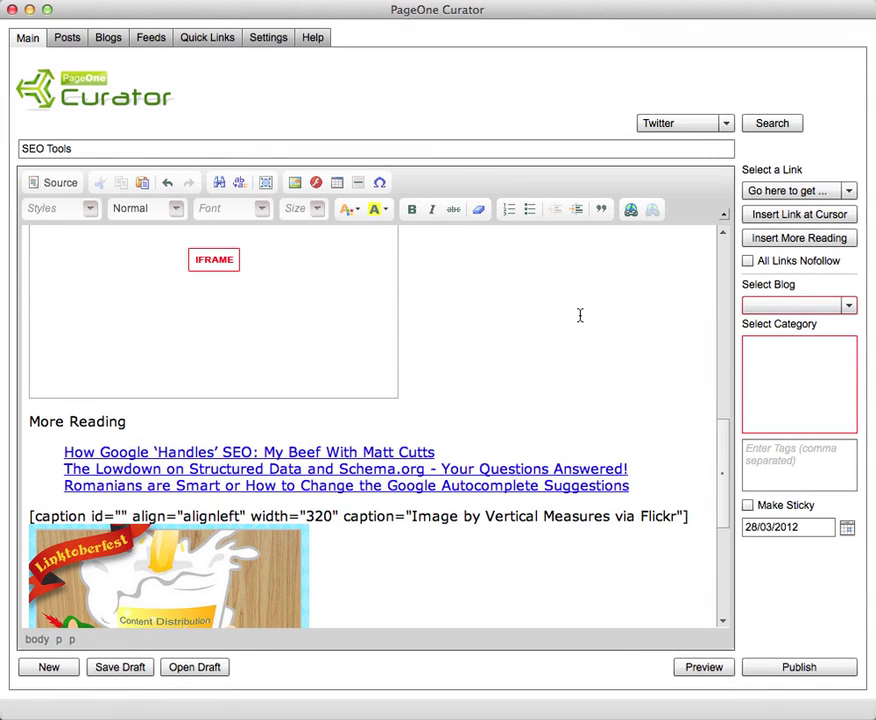
- Publish the post to SEO Blog under the SEO category
{"action": "left_click", "coordinate": [848, 305]}
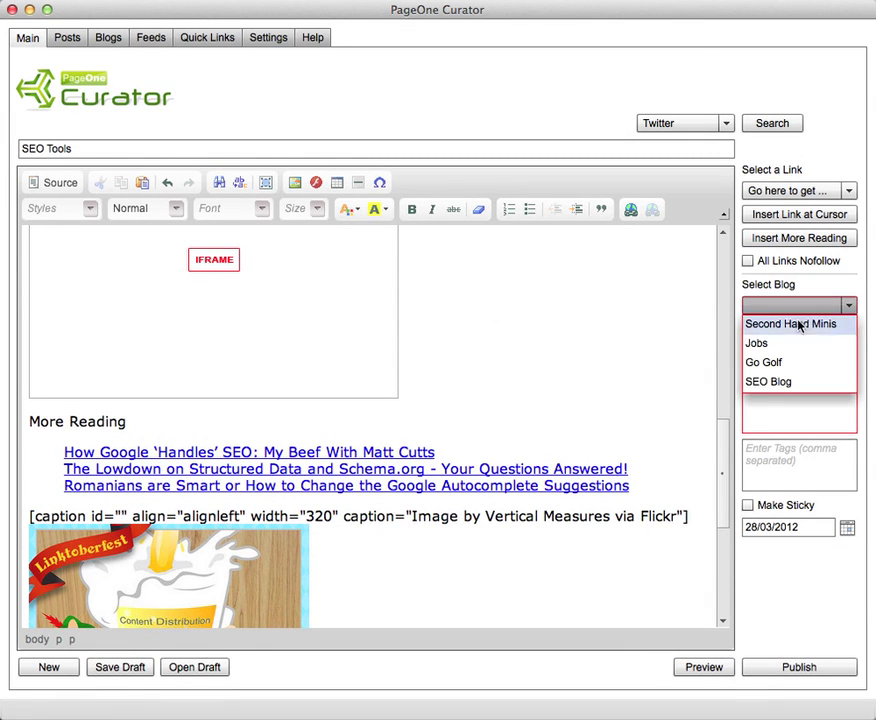
{"action": "left_click", "coordinate": [783, 382]}
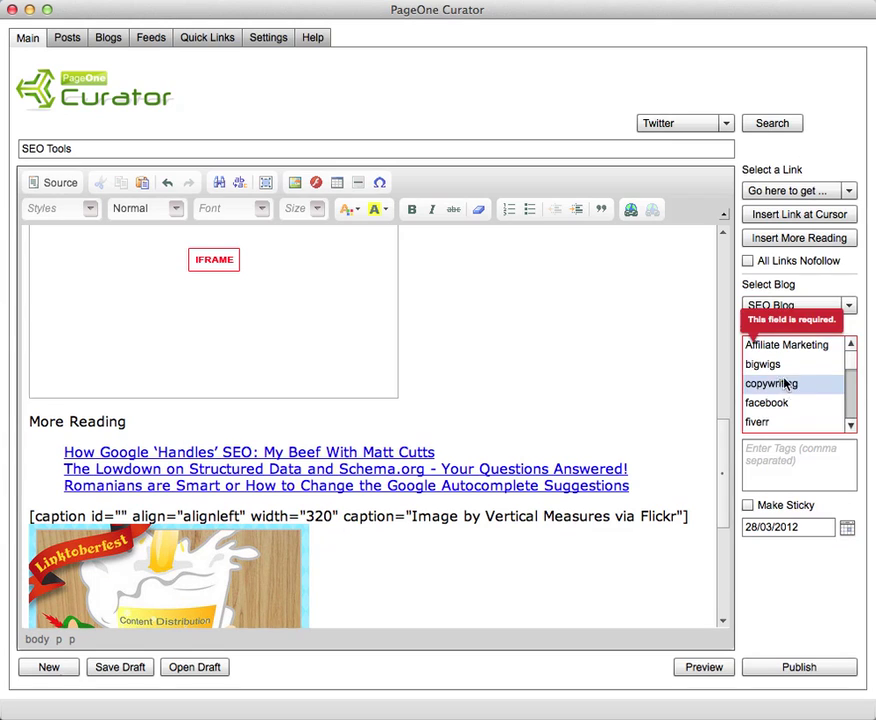
{"action": "left_click", "coordinate": [852, 425]}
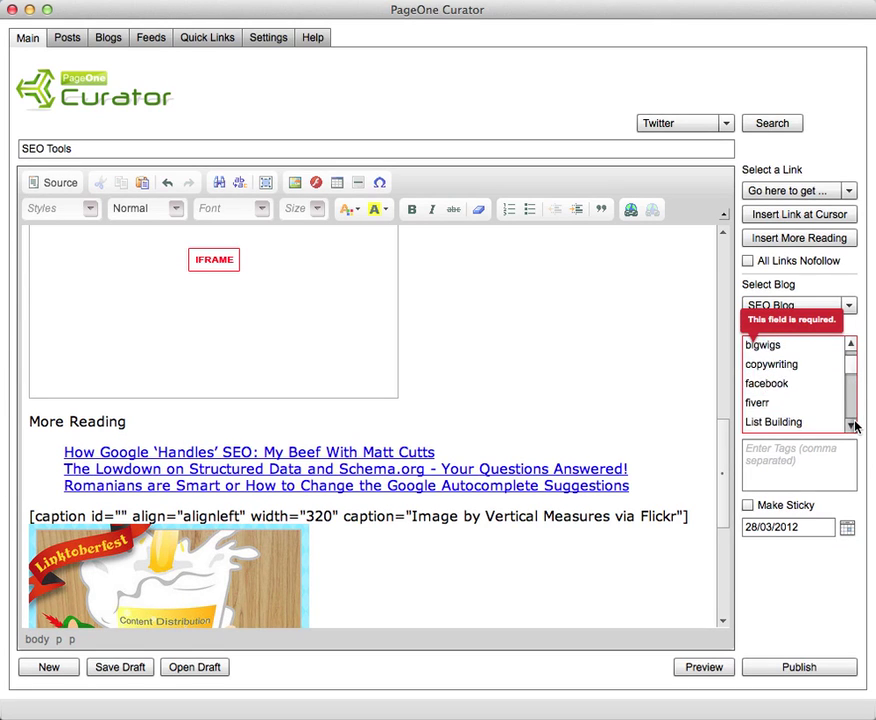
{"action": "left_click", "coordinate": [852, 425]}
{"action": "left_click", "coordinate": [852, 425]}
{"action": "left_click", "coordinate": [852, 425]}
{"action": "left_click", "coordinate": [757, 402]}
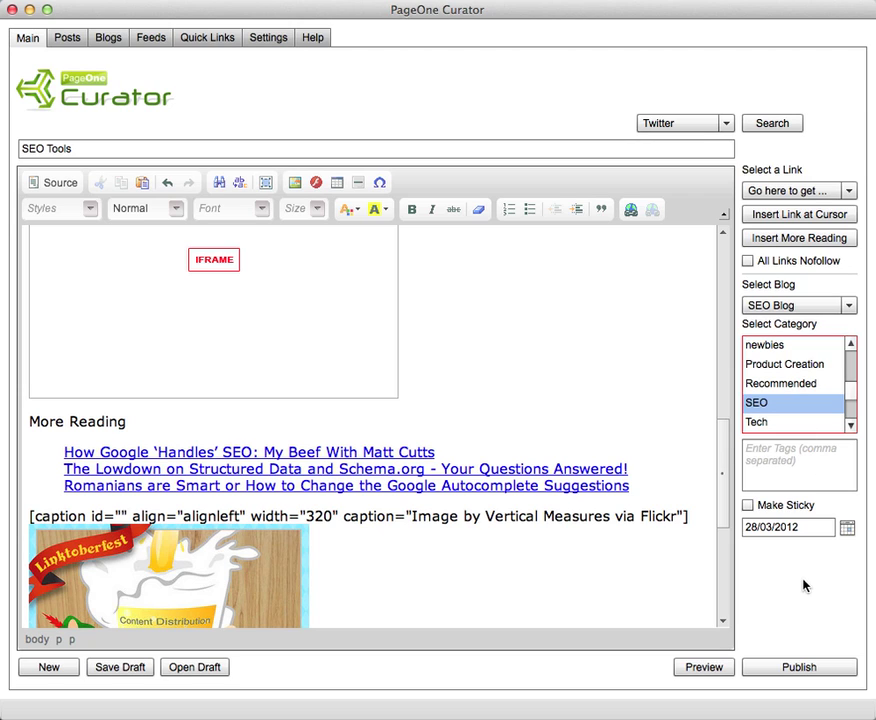
{"action": "left_click", "coordinate": [789, 671]}
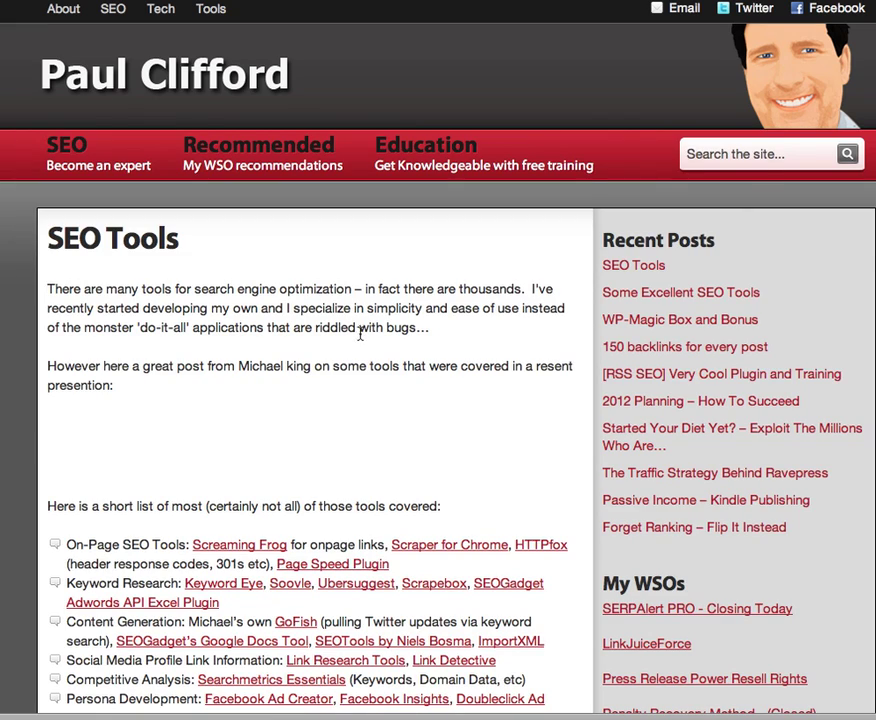
{"action": "scroll", "coordinate": [355, 496], "scroll_direction": "down", "scroll_amount": 1}
{"action": "scroll", "coordinate": [355, 496], "scroll_direction": "down", "scroll_amount": 4}
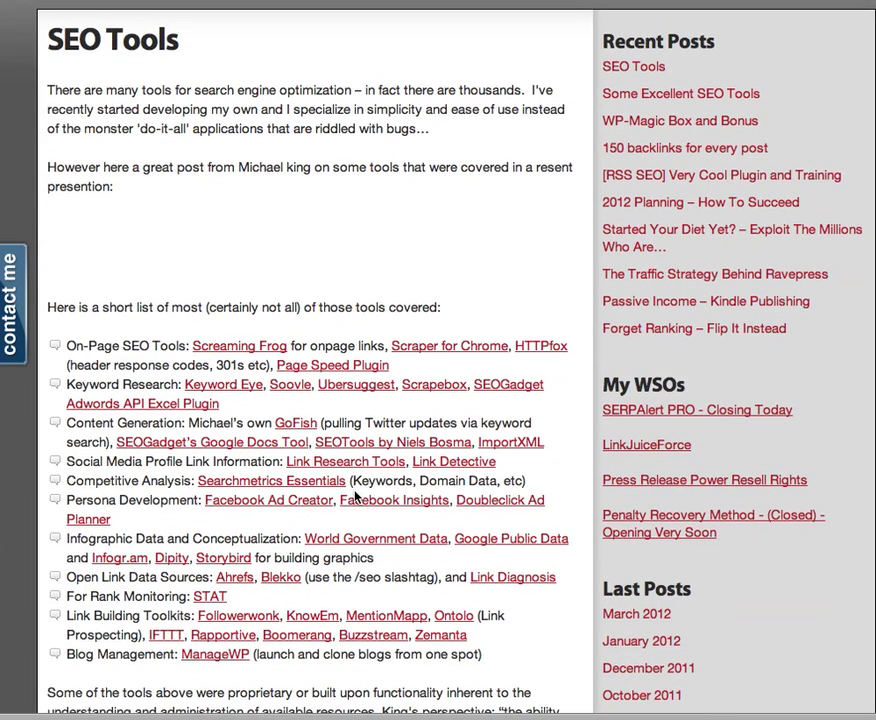
{"action": "scroll", "coordinate": [377, 223], "scroll_direction": "down", "scroll_amount": 8}
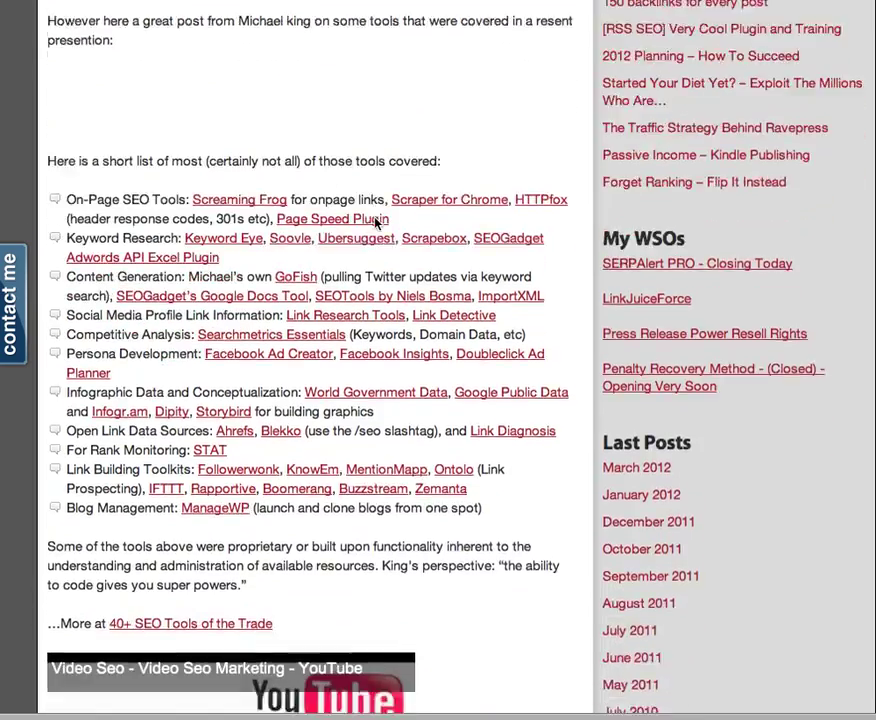
{"action": "scroll", "coordinate": [479, 440], "scroll_direction": "down", "scroll_amount": 10}
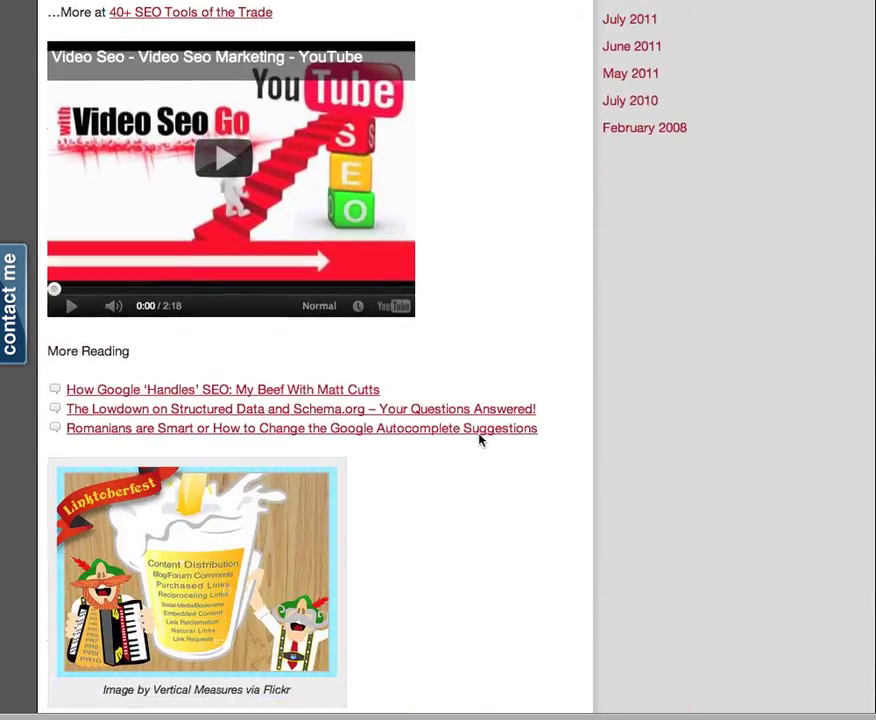
{"action": "scroll", "coordinate": [479, 440], "scroll_direction": "down", "scroll_amount": 5}
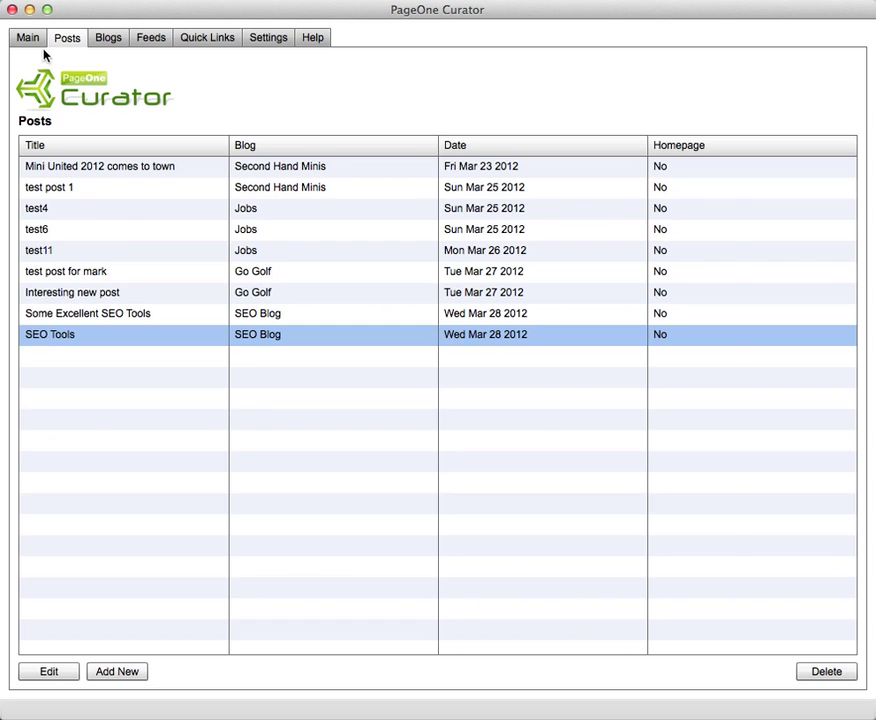
- Switch back to the blank Main post editor dated 28/03/2012
{"action": "left_click", "coordinate": [28, 38]}
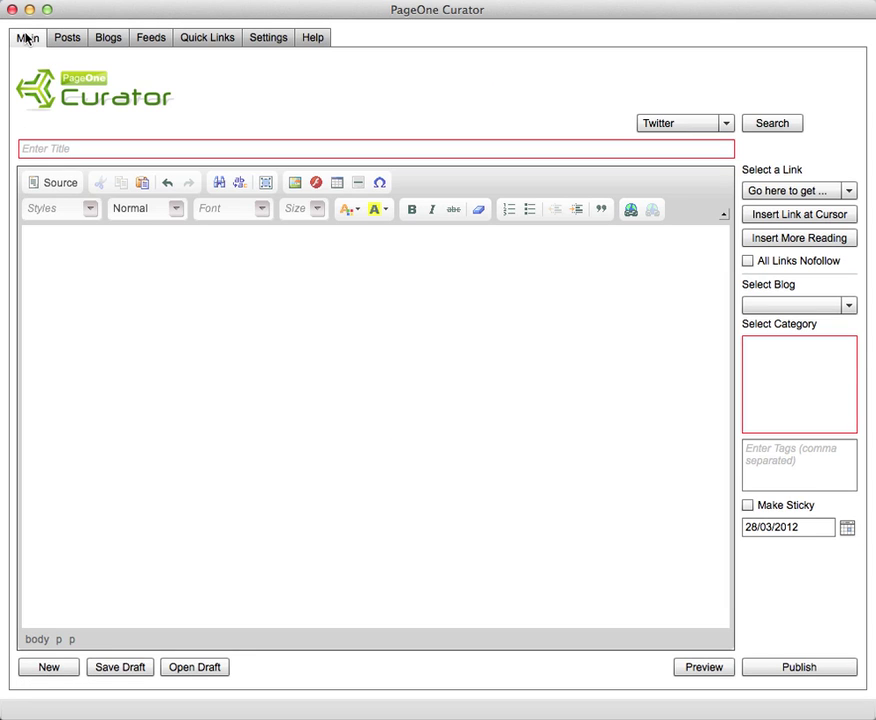